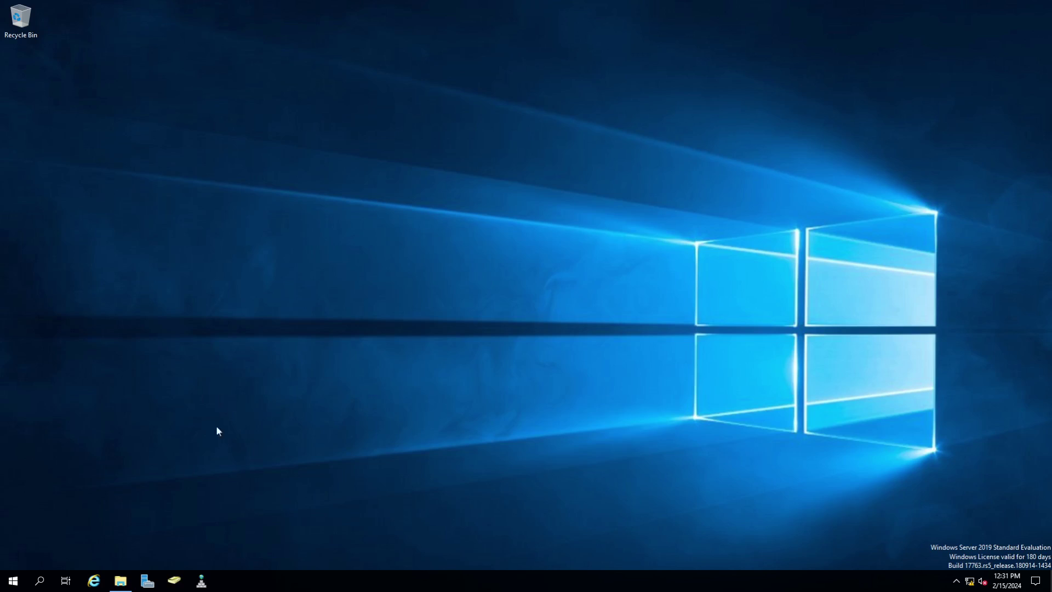
# - Bring up the STIG GPO package folder and copy the DoD Adobe Acrobat Pro DC Continuous V2R1 folder name
pyautogui.click(119, 580)
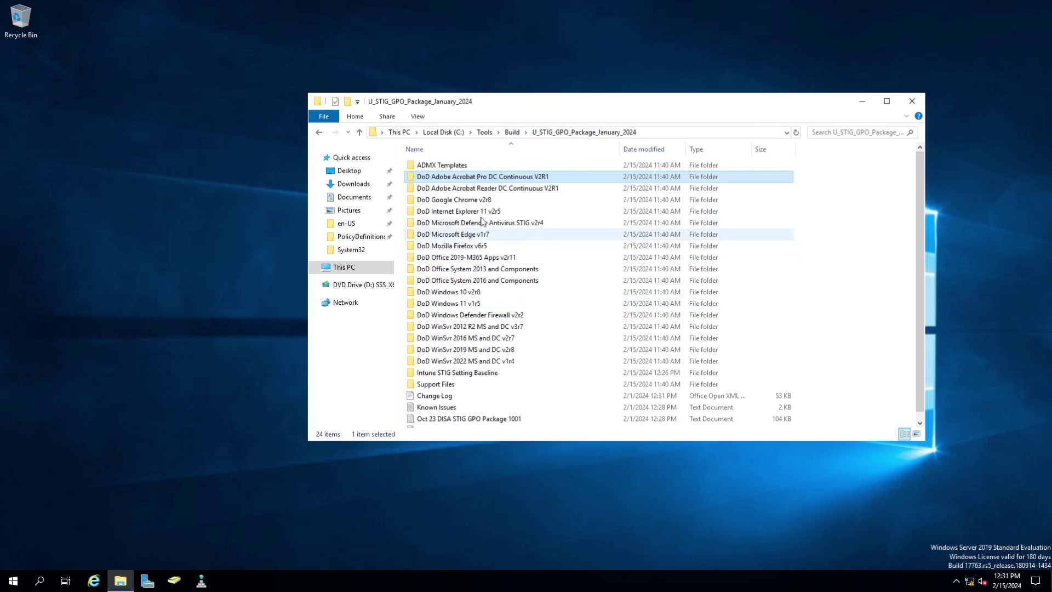
pyautogui.click(453, 181)
pyautogui.rightClick(452, 181)
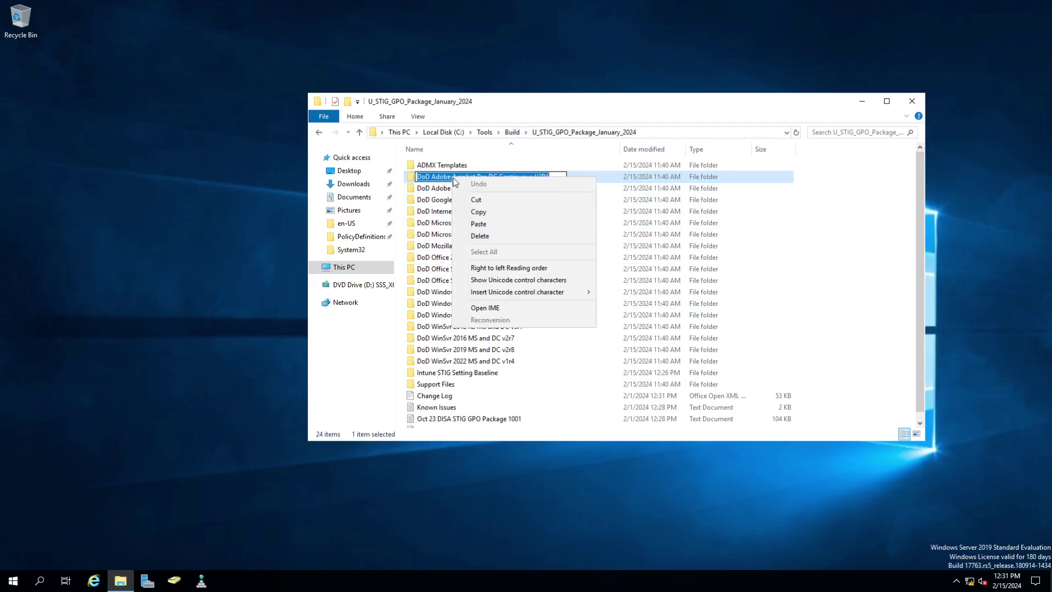
pyautogui.click(489, 217)
pyautogui.click(465, 189)
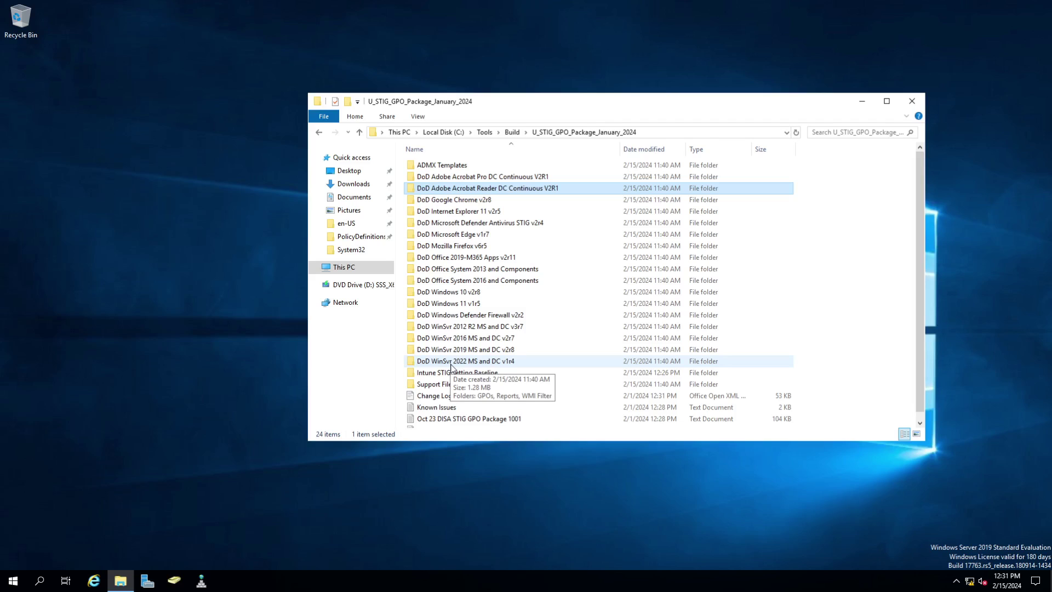
# - Reselect only the Acrobat Pro folder and open its name for editing, leaving it unchanged
pyautogui.press('Up')
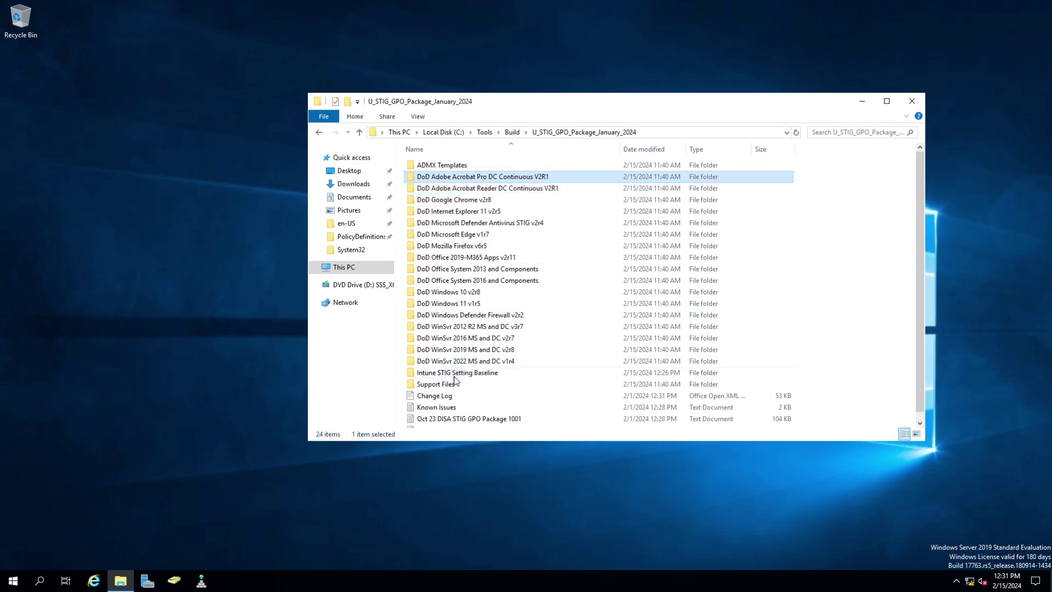
pyautogui.keyDown('shift'); pyautogui.click(449, 363); pyautogui.keyUp('shift')
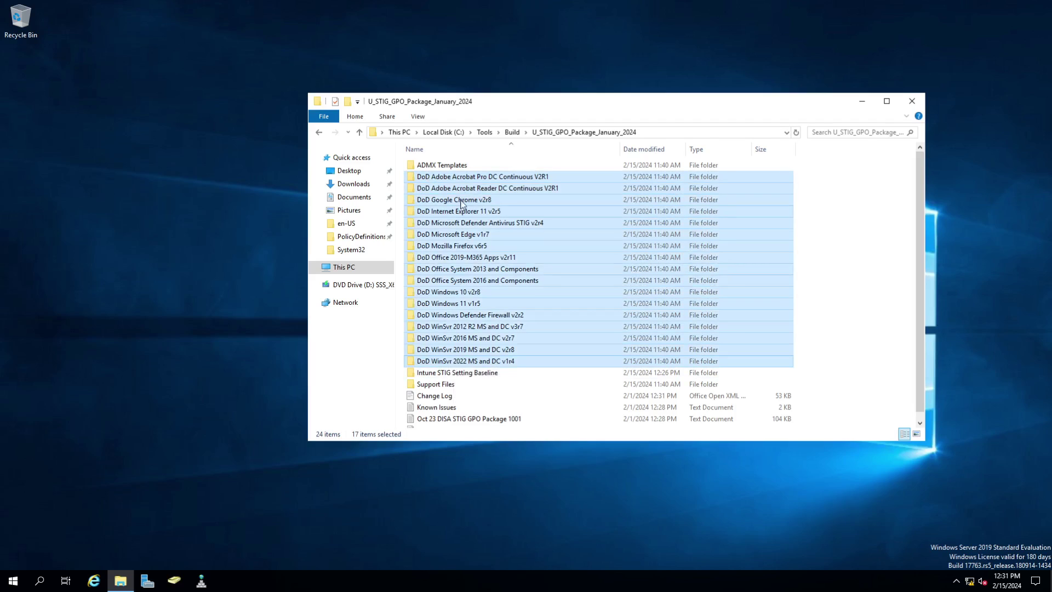
pyautogui.click(464, 303)
pyautogui.click(448, 176)
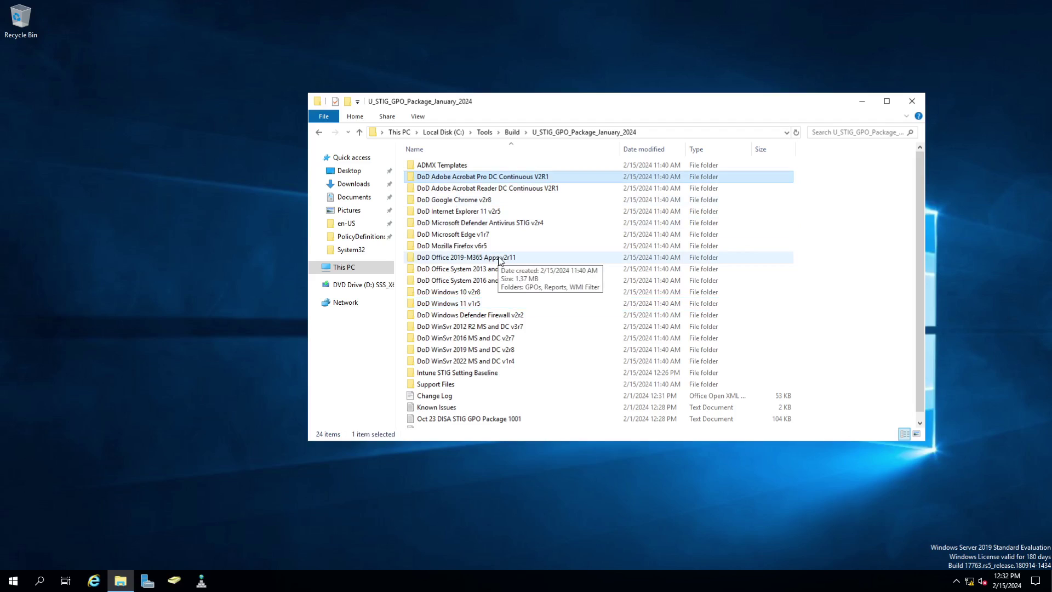
pyautogui.rightClick(484, 176)
pyautogui.click(515, 208)
pyautogui.click(505, 192)
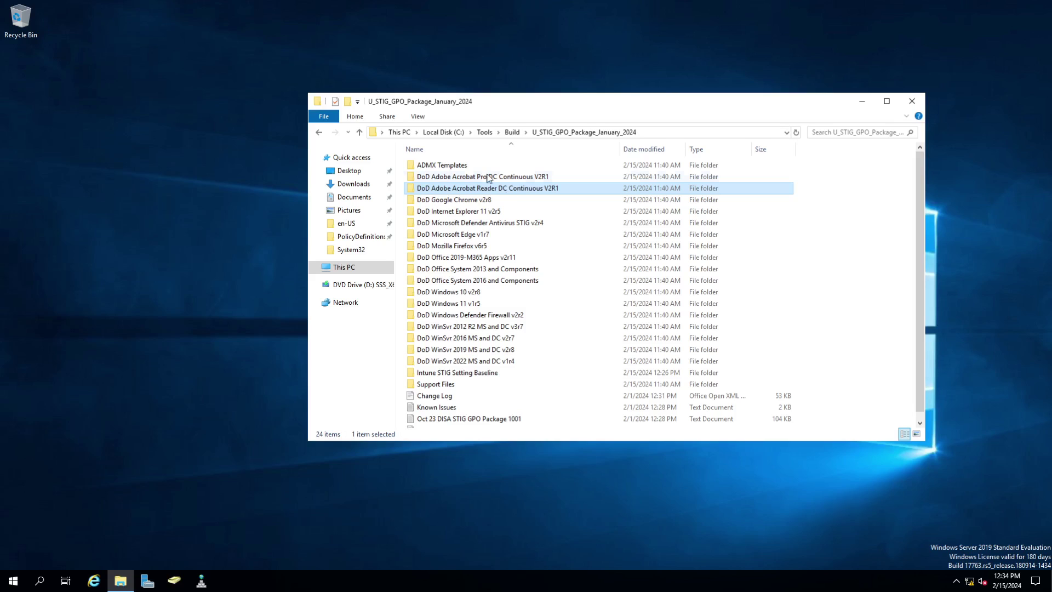
# - Copy the DoD Adobe Acrobat Pro DC Continuous V2R1 folder name from its rename box
pyautogui.click(490, 179)
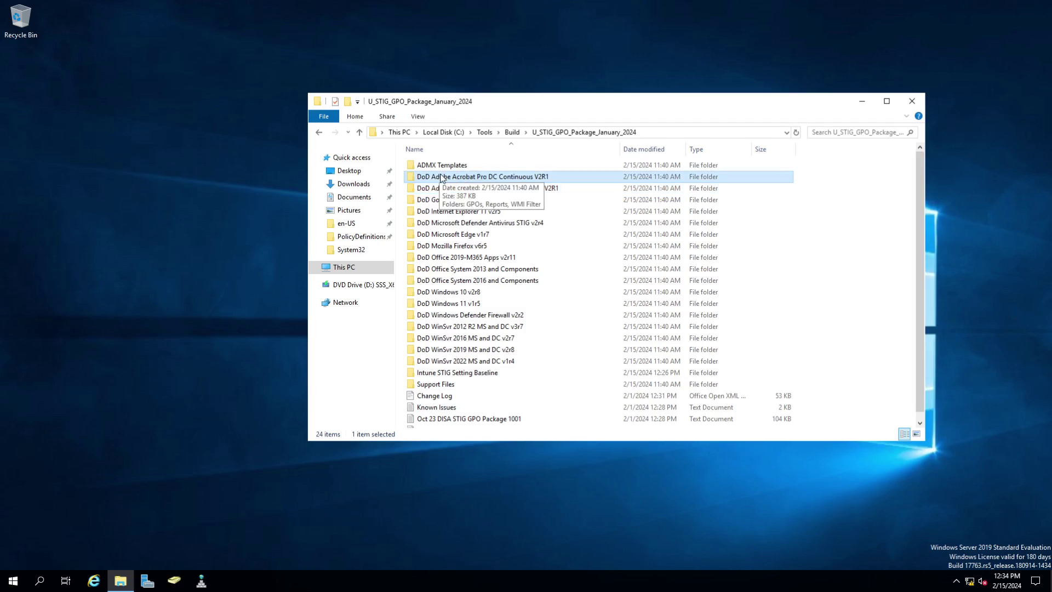
pyautogui.click(449, 177)
pyautogui.rightClick(444, 177)
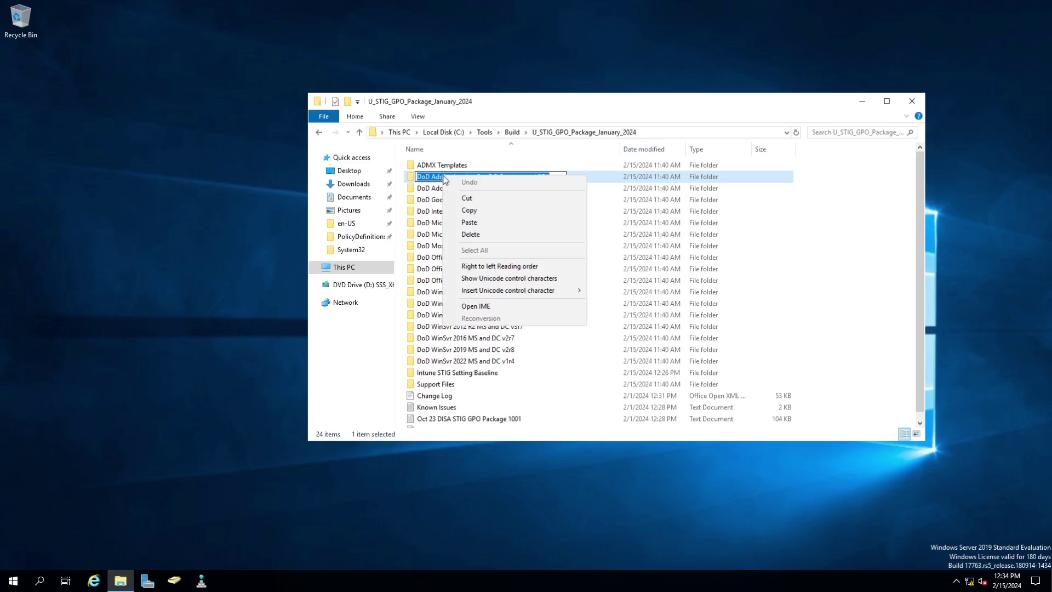
pyautogui.click(460, 207)
pyautogui.click(484, 189)
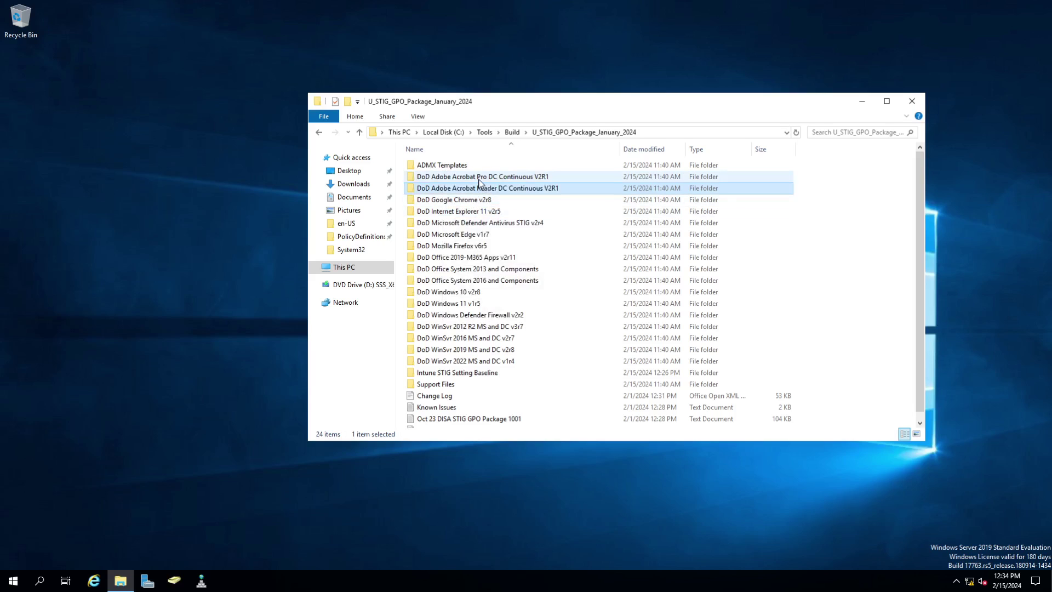
pyautogui.click(480, 180)
pyautogui.click(479, 179)
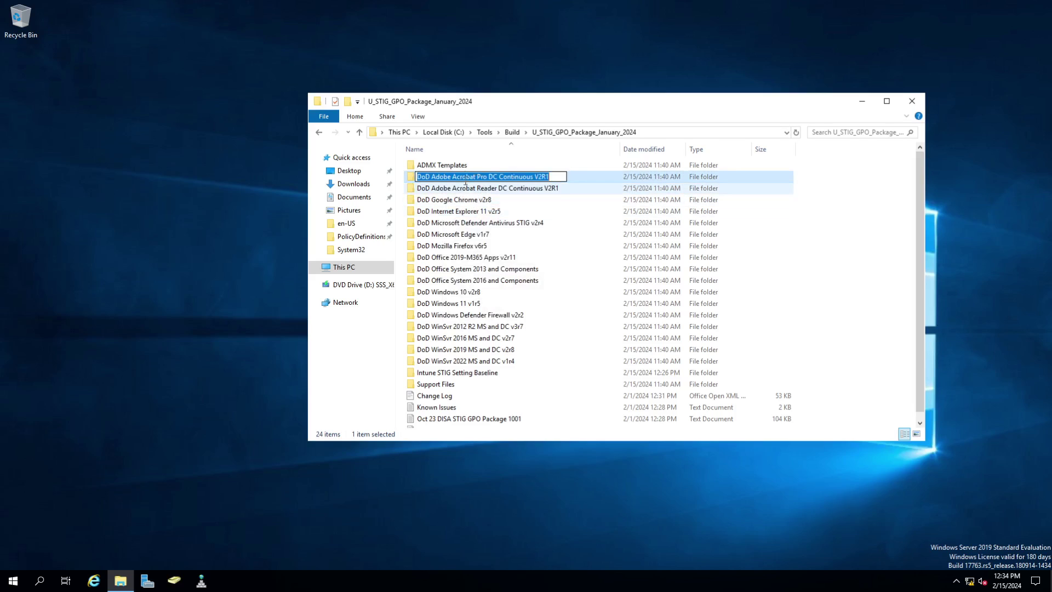
pyautogui.rightClick(433, 180)
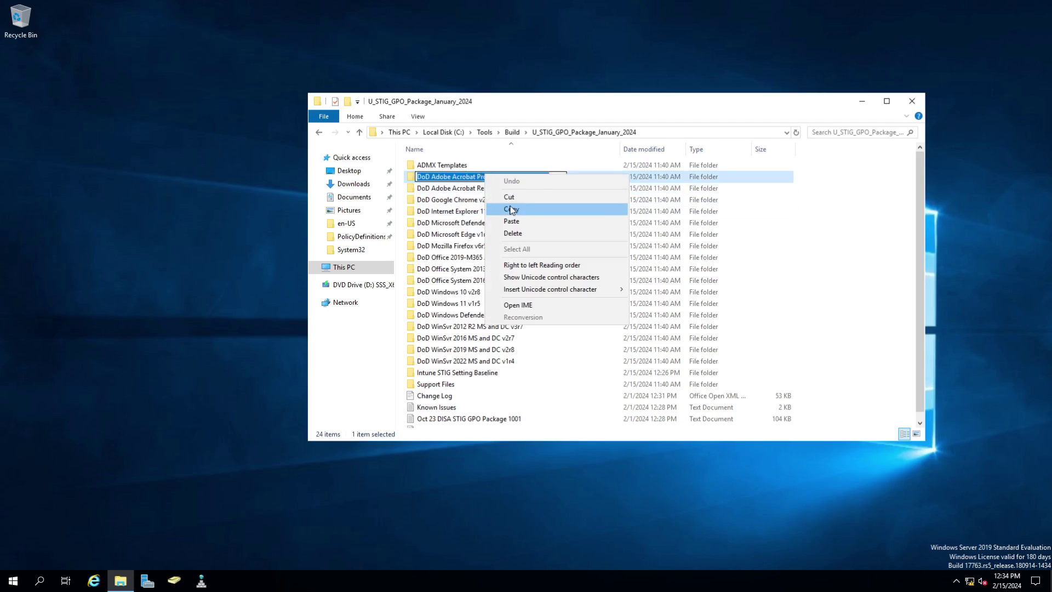
pyautogui.click(446, 211)
pyautogui.click(446, 211)
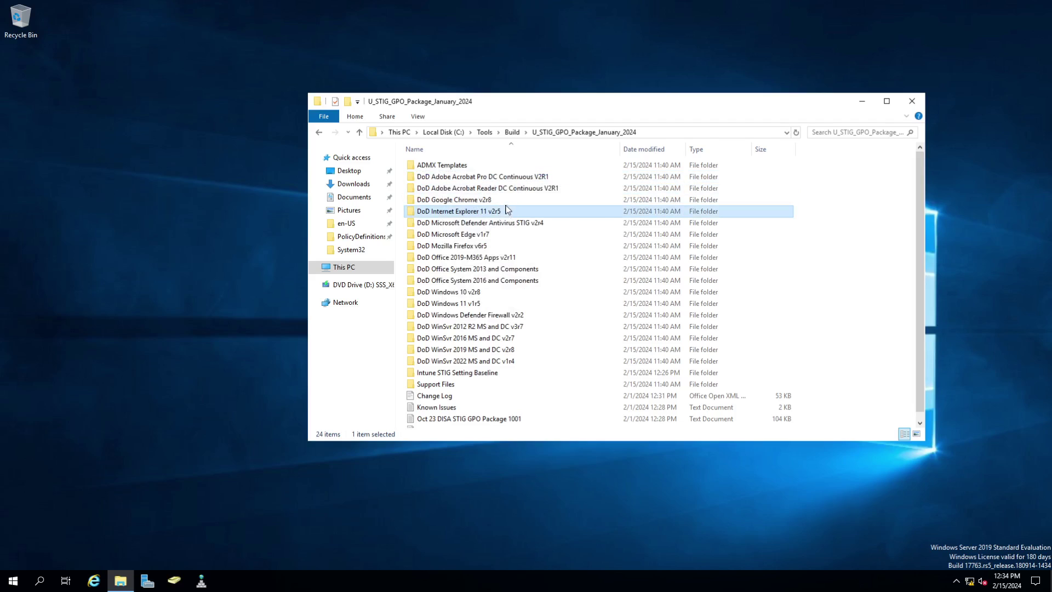
# - Launch Group Policy Management from the Start menu's Windows Administrative Tools
pyautogui.click(14, 581)
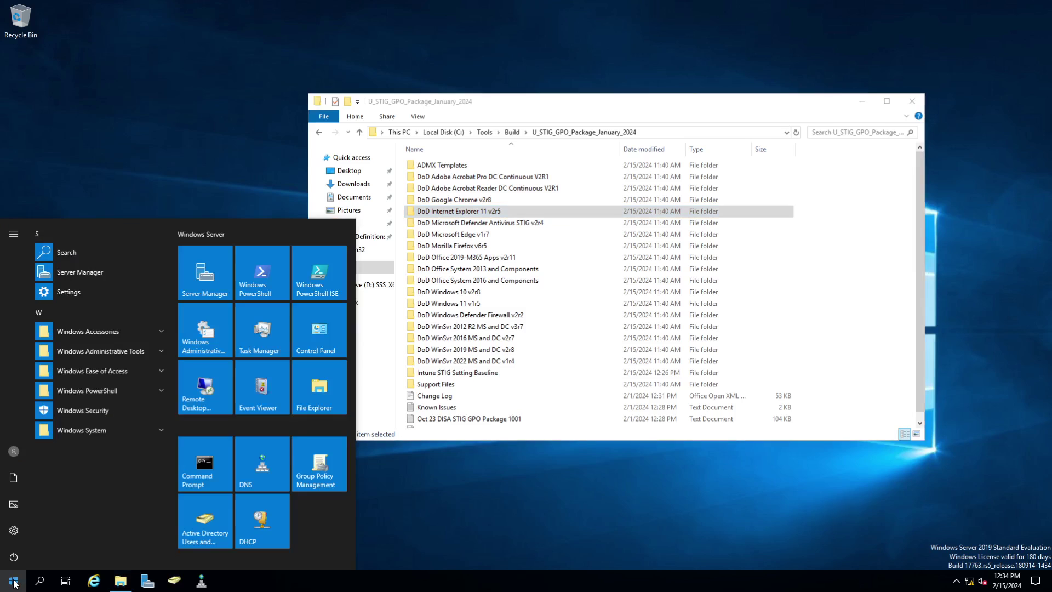
pyautogui.click(130, 350)
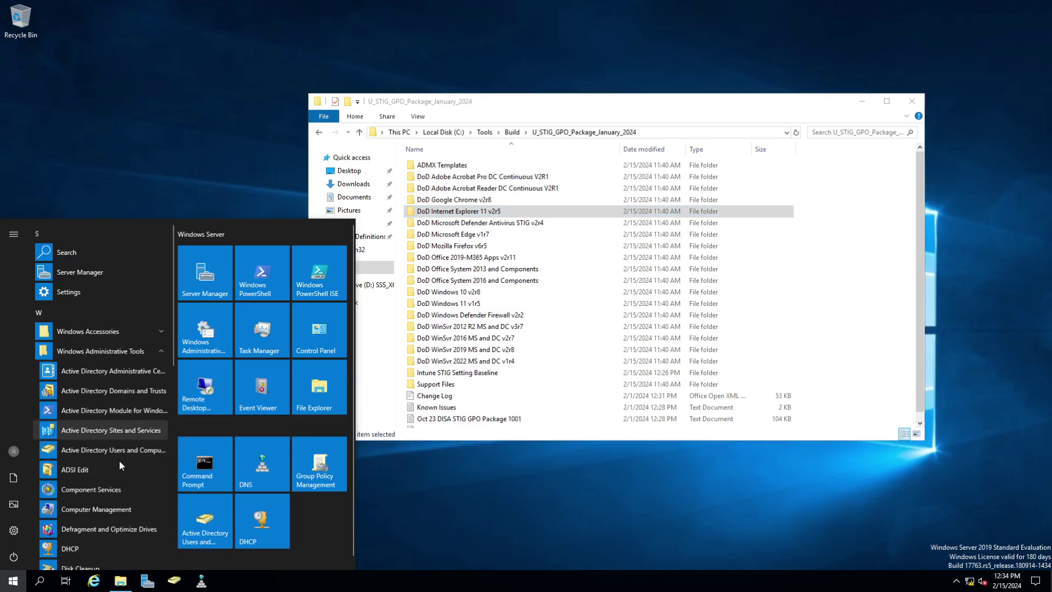
pyautogui.scroll(-3, 120, 461)
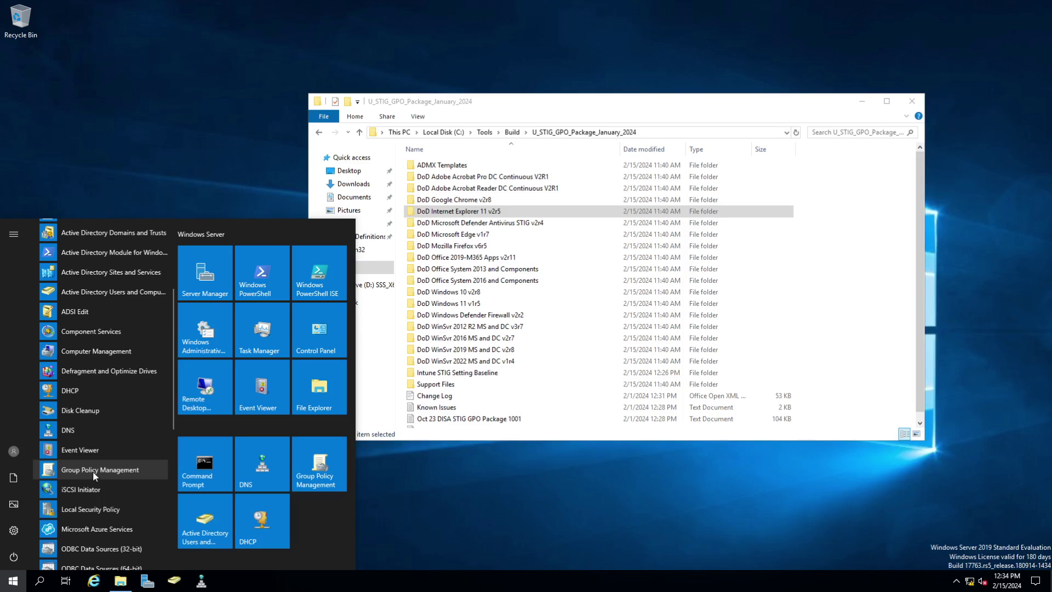
pyautogui.click(93, 474)
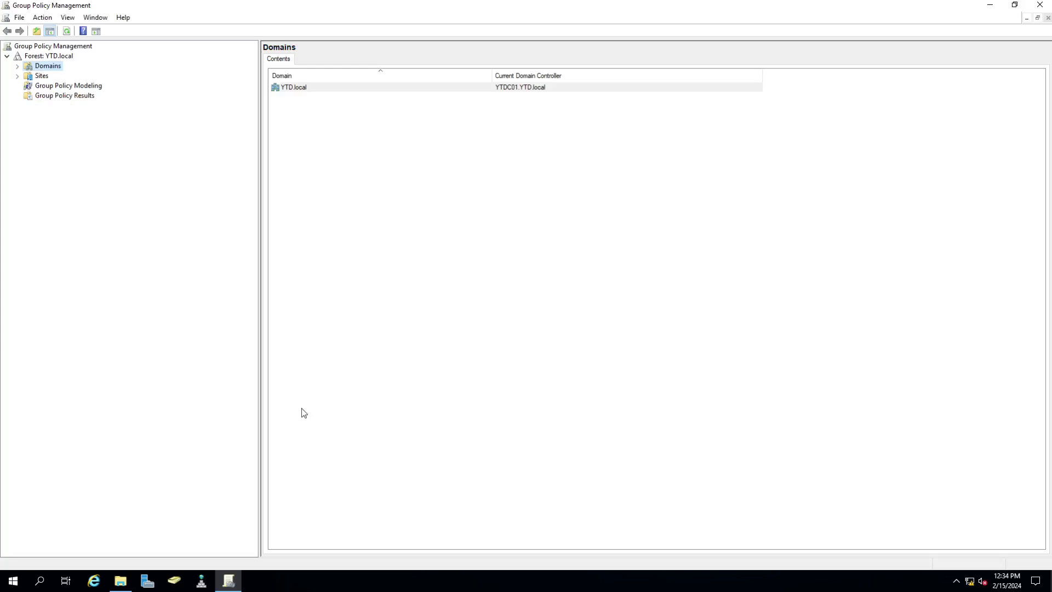
# - Expand Domains > YTD.local and list Default Domain Controllers Policy and Default Domain Policy under Group Policy Objects
pyautogui.click(18, 66)
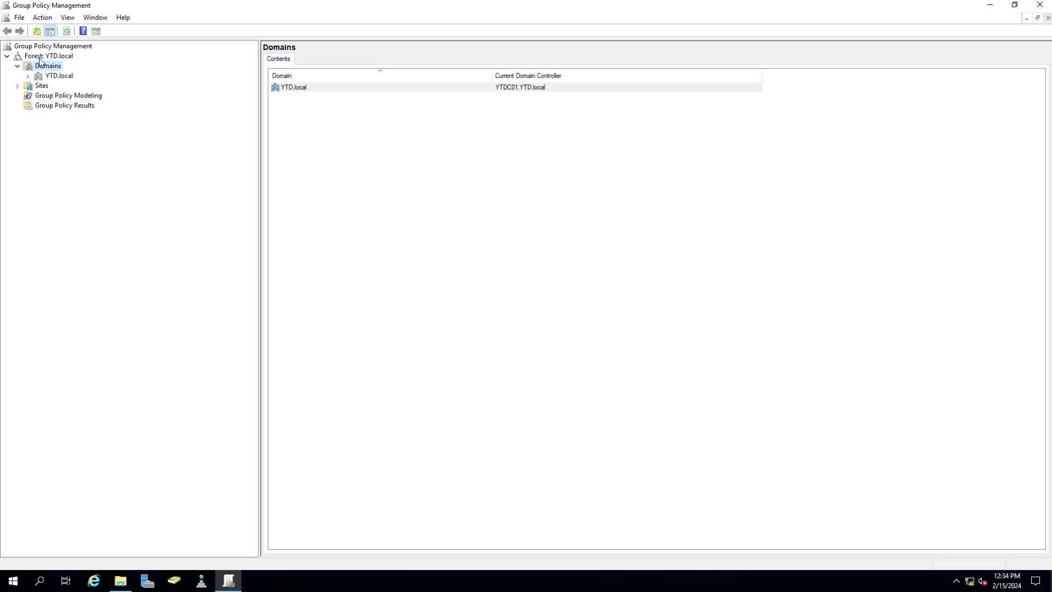
pyautogui.click(28, 76)
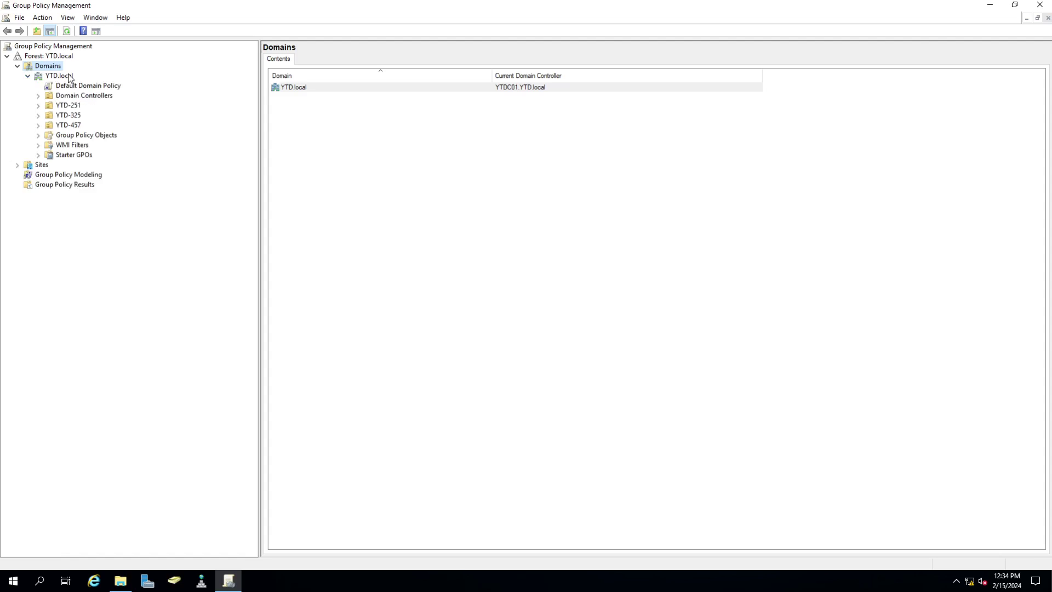
pyautogui.click(79, 137)
pyautogui.click(37, 135)
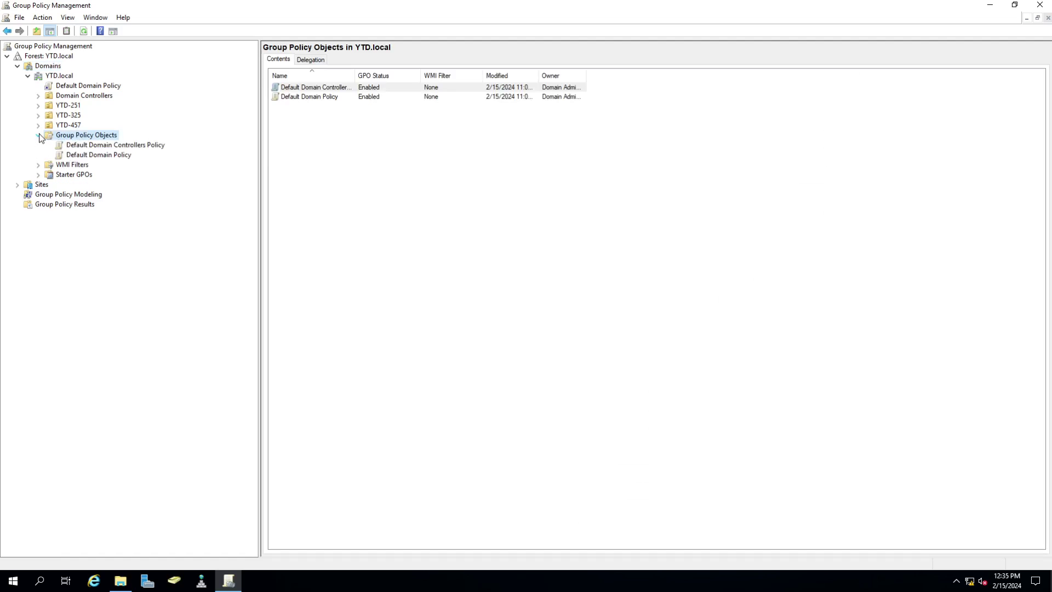
# - Add a new GPO, editing the pasted folder name into 'Accounting - Adobe Acrobat Pro DC - Computer'
pyautogui.rightClick(96, 139)
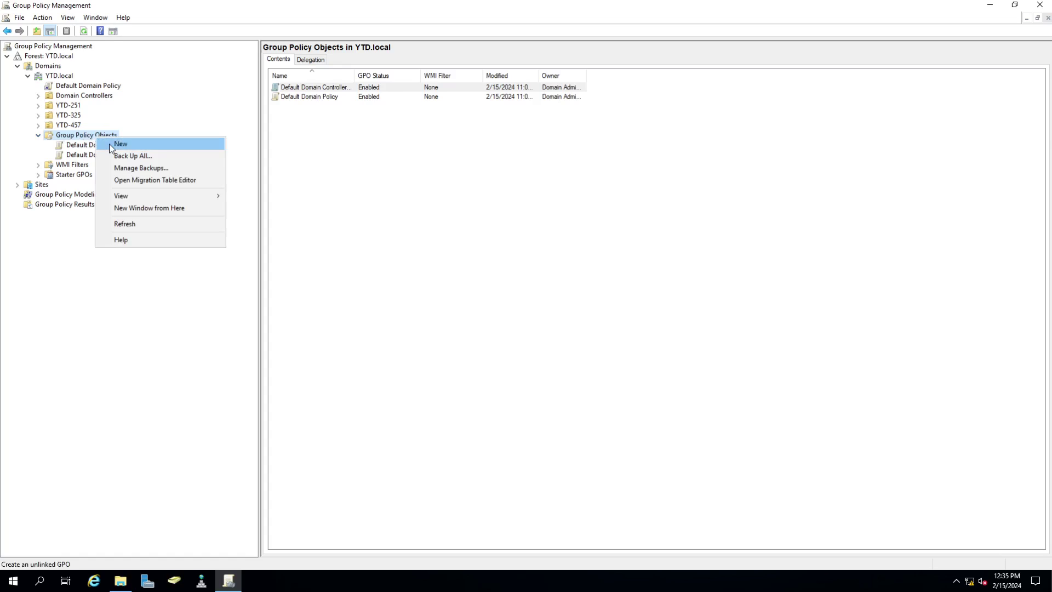
pyautogui.click(112, 143)
pyautogui.rightClick(464, 270)
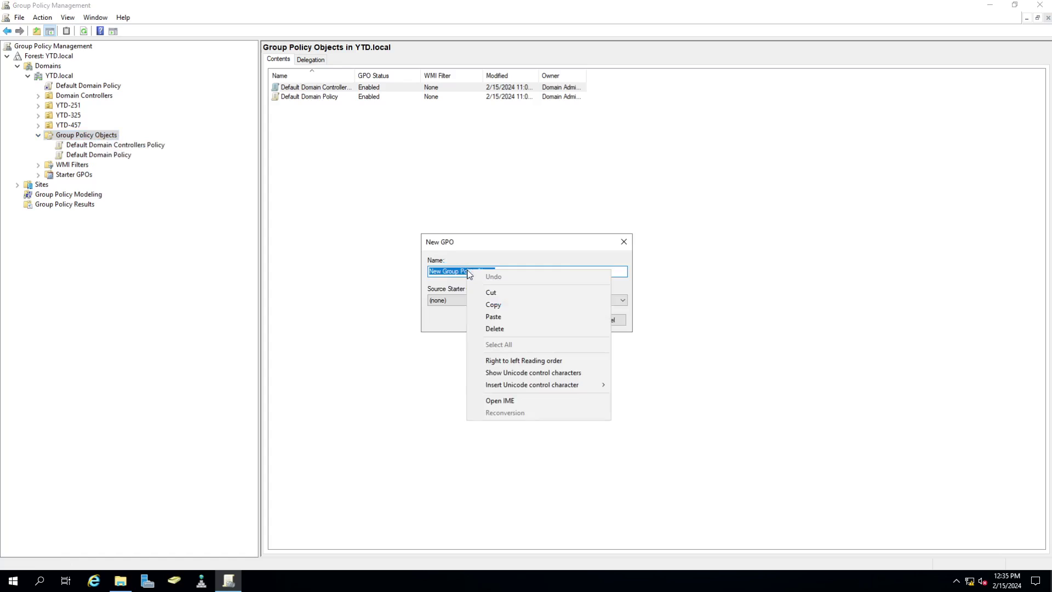
pyautogui.click(498, 315)
pyautogui.press('BackSpace')
pyautogui.press('BackSpace')
pyautogui.press('BackSpace')
pyautogui.press('BackSpace')
pyautogui.press('BackSpace')
pyautogui.press('BackSpace')
pyautogui.press('BackSpace')
pyautogui.press('BackSpace')
pyautogui.press('BackSpace')
pyautogui.press('BackSpace')
pyautogui.press('BackSpace')
pyautogui.press('BackSpace')
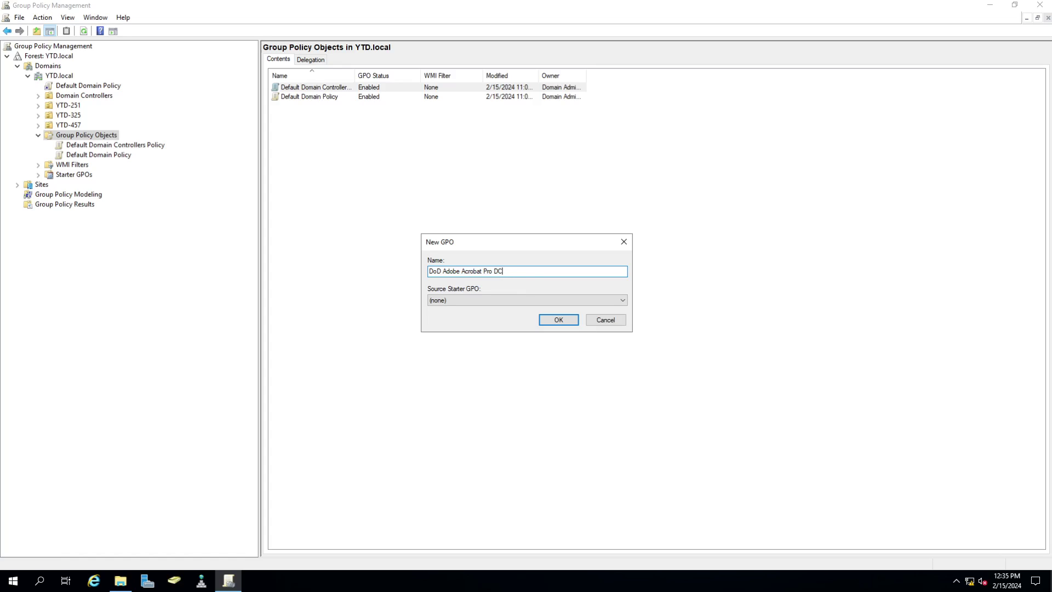
pyautogui.press('Delete')
pyautogui.press('Delete')
pyautogui.press('Delete')
pyautogui.press('Delete')
pyautogui.write('COMPUTER -')
pyautogui.press('BackSpace')
pyautogui.press('BackSpace')
pyautogui.press('BackSpace')
pyautogui.press('BackSpace')
pyautogui.press('BackSpace')
pyautogui.press('BackSpace')
pyautogui.press('BackSpace')
pyautogui.press('BackSpace')
pyautogui.press('BackSpace')
pyautogui.press('BackSpace')
pyautogui.press('BackSpace')
pyautogui.write('Accounting-')
pyautogui.press('BackSpace')
pyautogui.write('- Computer')
pyautogui.press('Return')
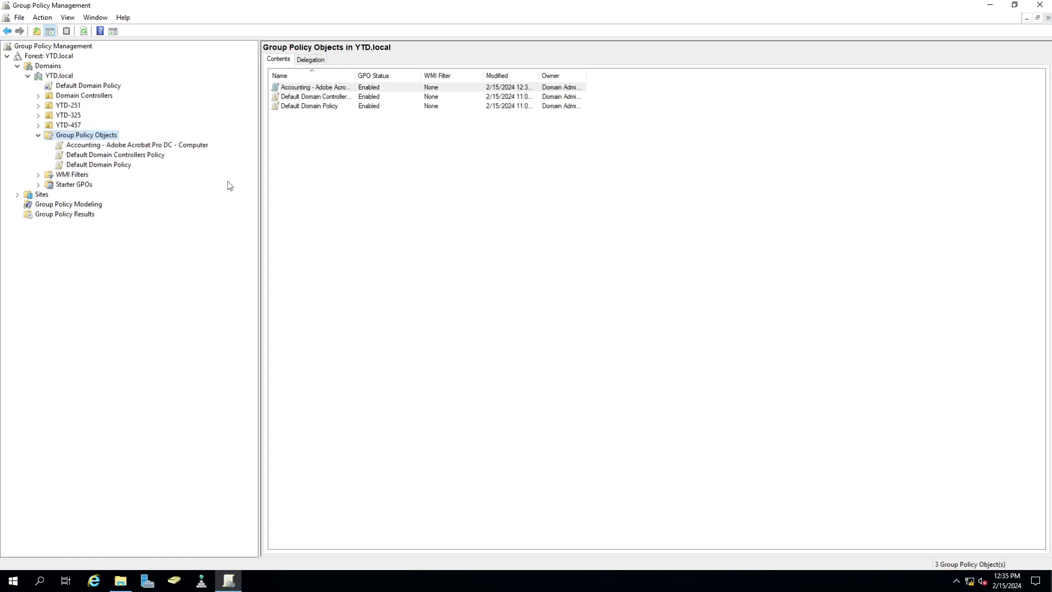
# - Copy the Computer GPO's name from its rename box without changing it
pyautogui.click(144, 148)
pyautogui.click(143, 149)
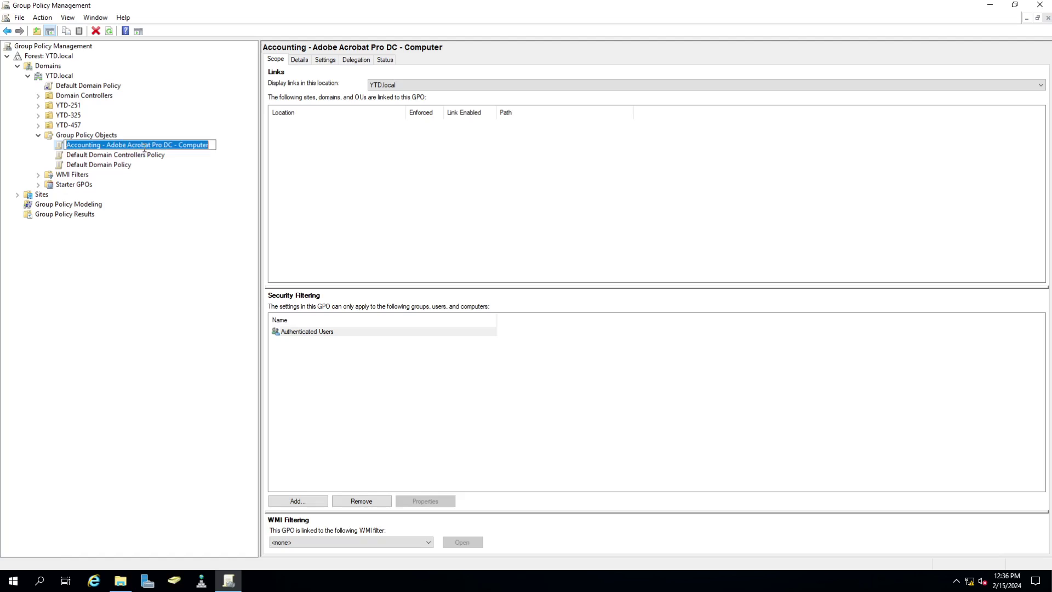
pyautogui.rightClick(143, 149)
pyautogui.click(171, 183)
pyautogui.press('Escape')
# - Create a new GPO from the pasted name with Computer replaced by User
pyautogui.rightClick(99, 137)
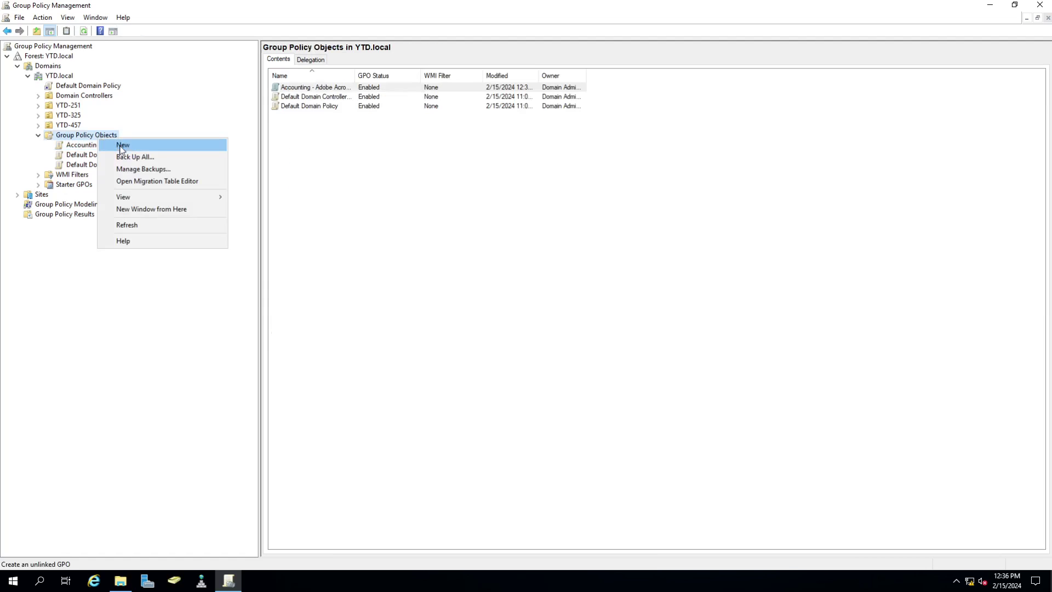
pyautogui.click(119, 146)
pyautogui.hotkey('ctrl', 'v')
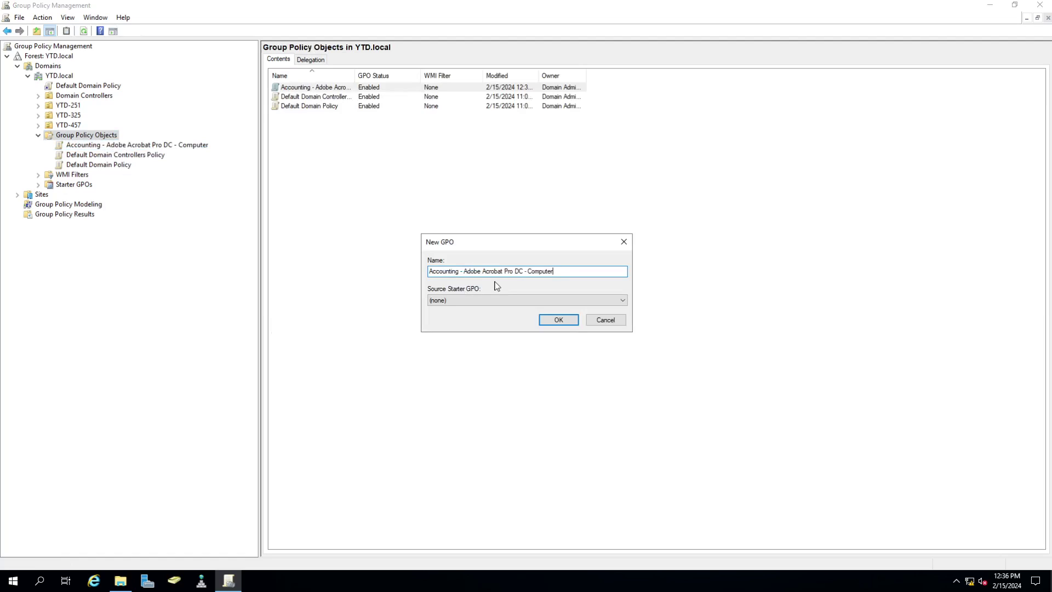
pyautogui.press('BackSpace')
pyautogui.press('BackSpace')
pyautogui.press('BackSpace')
pyautogui.press('BackSpace')
pyautogui.press('BackSpace')
pyautogui.press('BackSpace')
pyautogui.write('User')
pyautogui.press('Return')
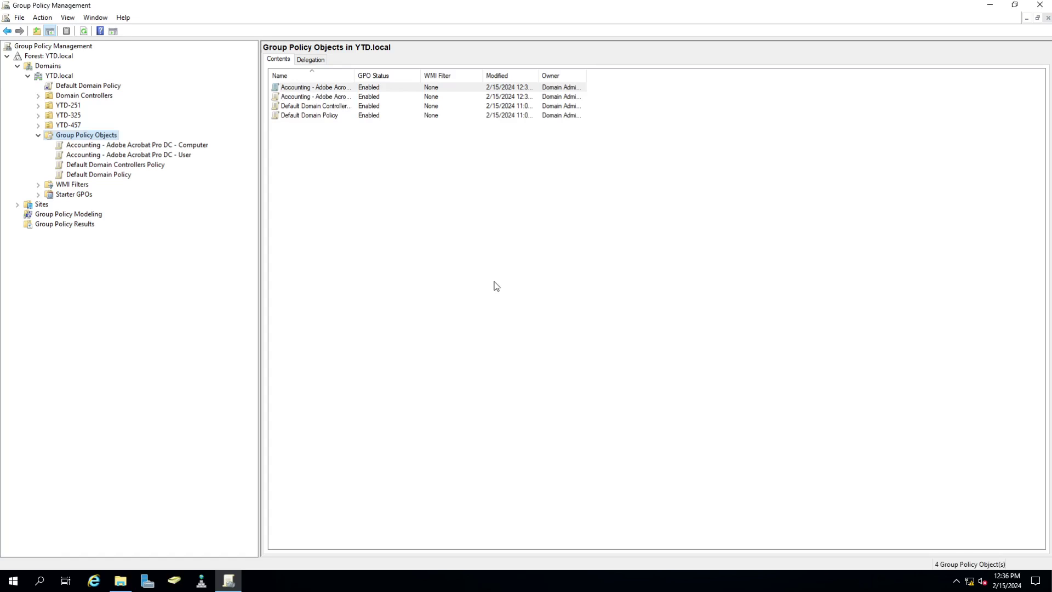
# - View the Settings reports of the User GPO, then the Computer GPO, both showing no settings defined
pyautogui.click(142, 158)
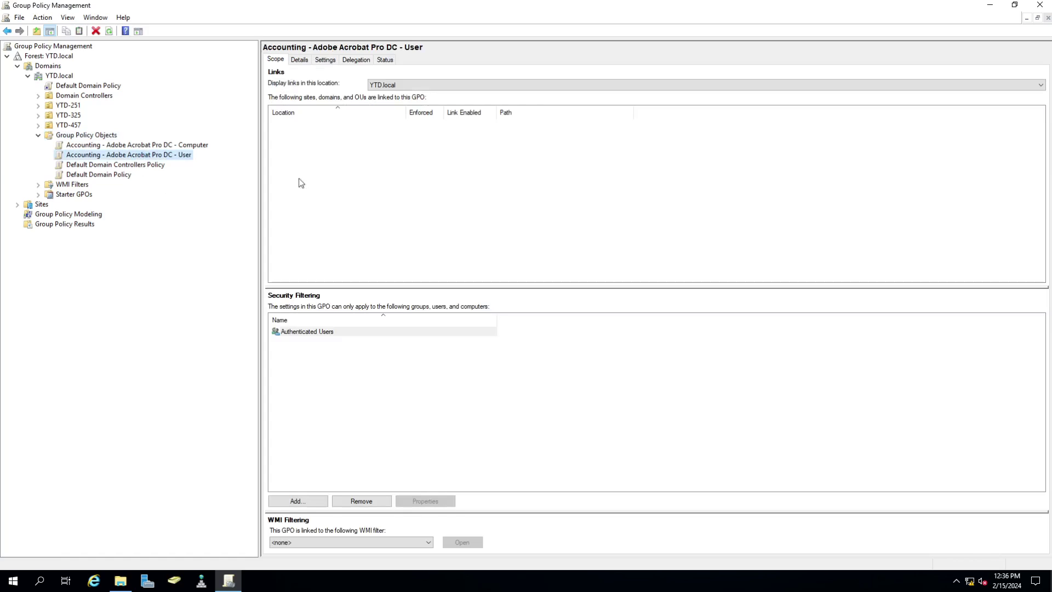
pyautogui.click(336, 61)
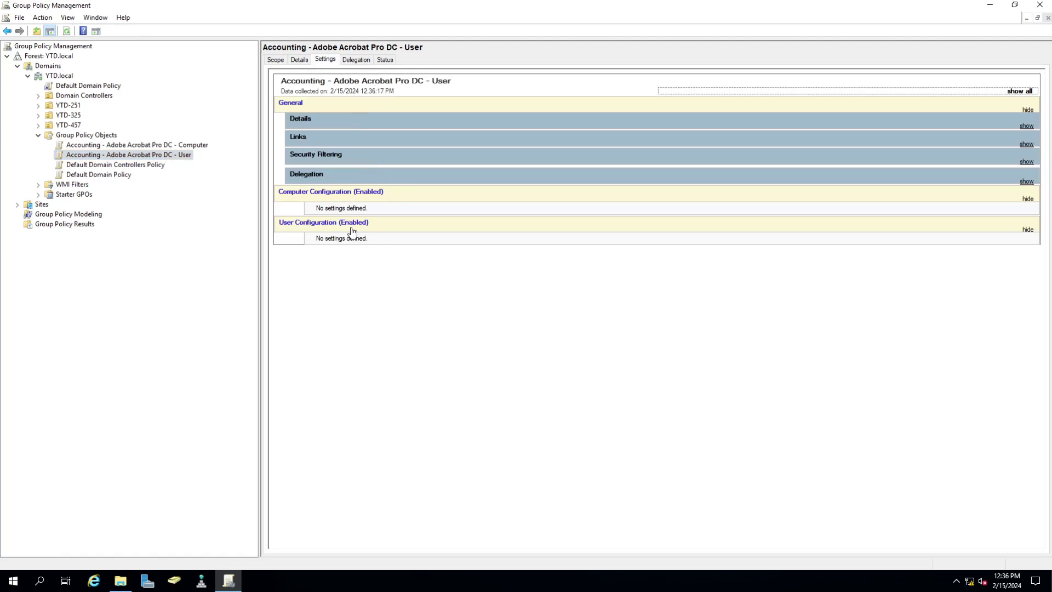
pyautogui.press('Up')
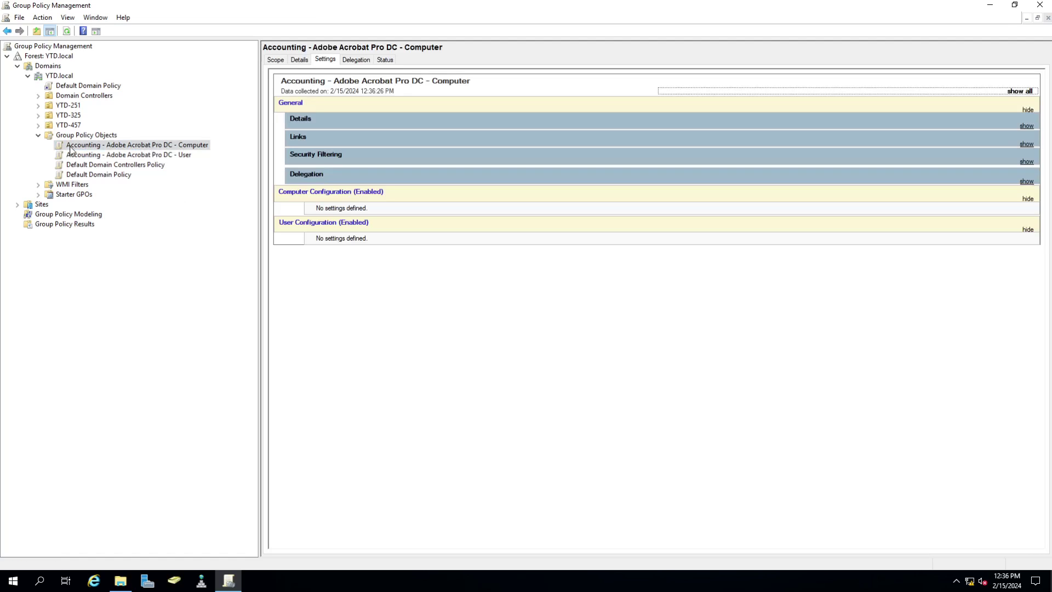
# - Start Import Settings on the Computer GPO, using the DoD Adobe Acrobat Pro DC Continuous V2R1 GPOs folder as backup location
pyautogui.rightClick(189, 149)
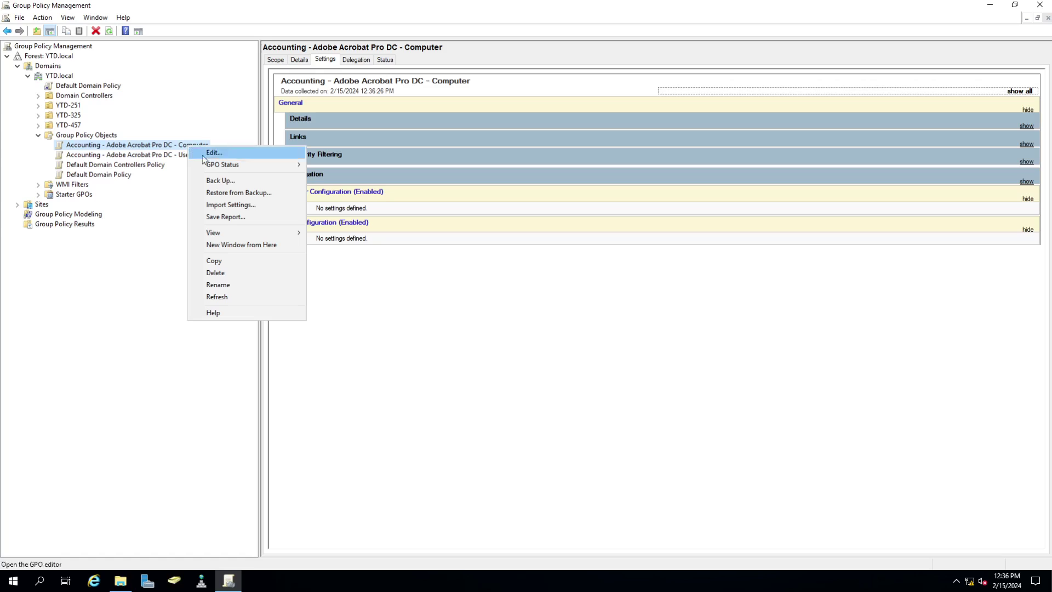
pyautogui.click(248, 205)
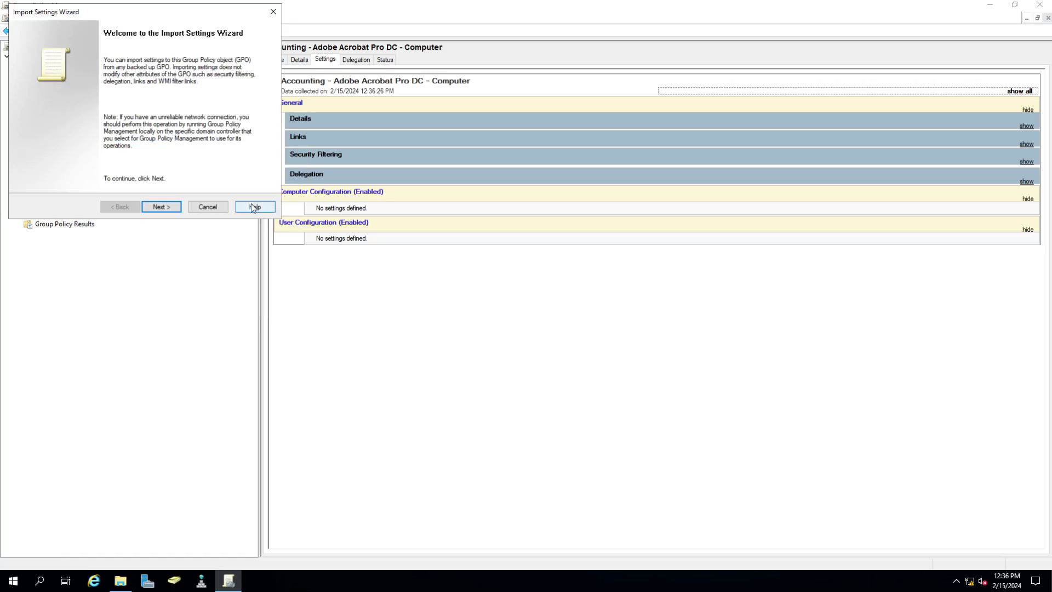
pyautogui.click(177, 208)
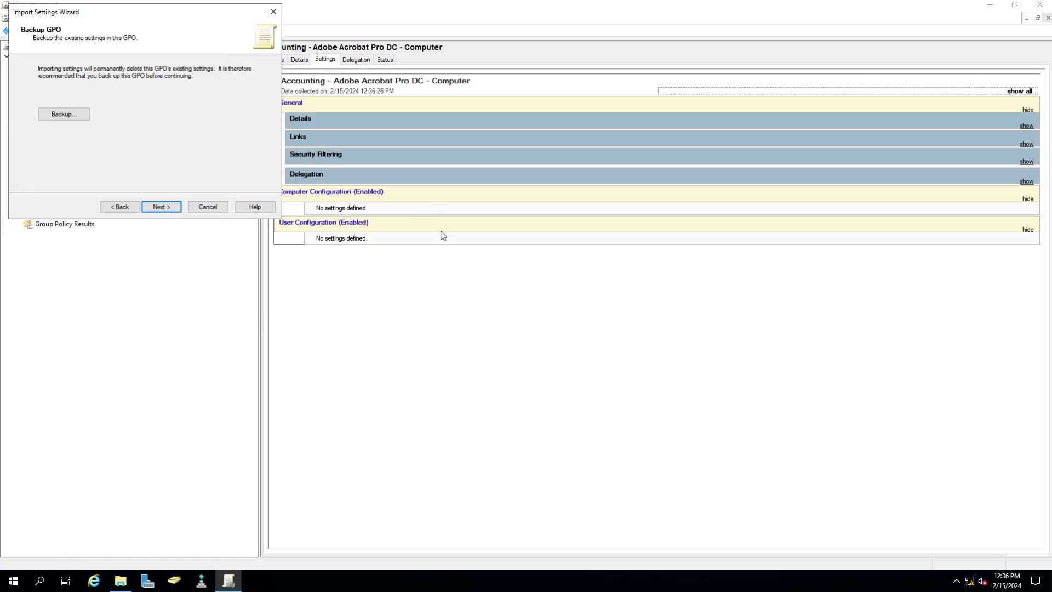
pyautogui.click(168, 207)
pyautogui.click(257, 79)
pyautogui.scroll(-1, 189, 127)
pyautogui.scroll(2, 190, 126)
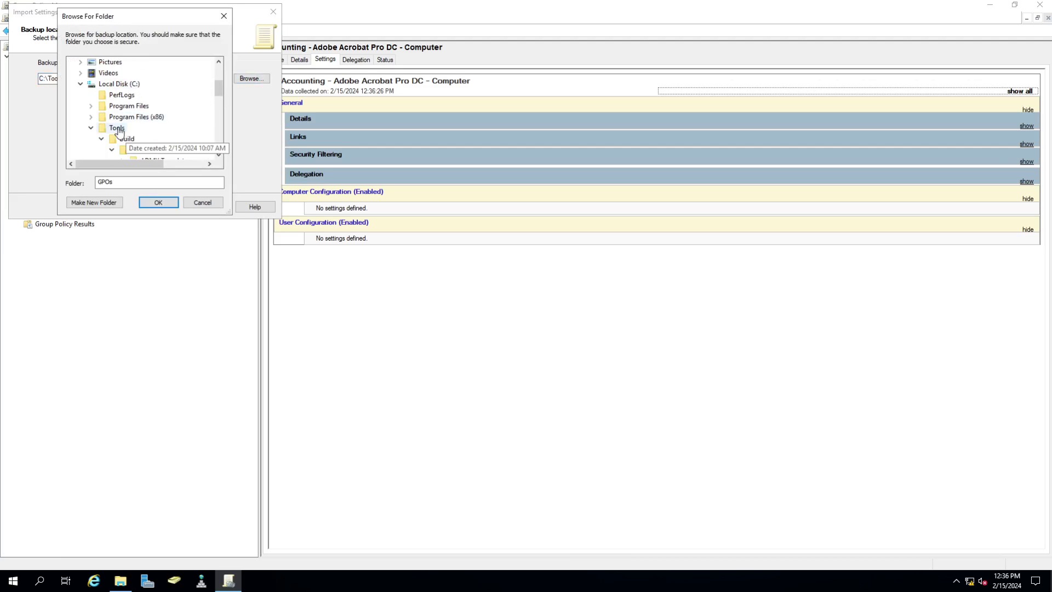
pyautogui.scroll(-1, 197, 136)
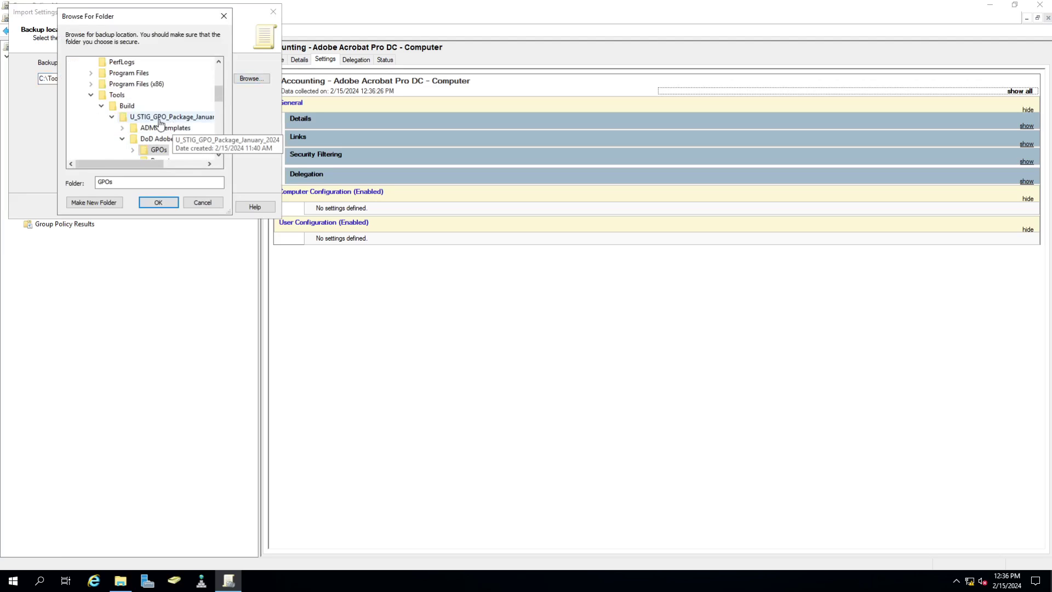
pyautogui.scroll(-1, 159, 121)
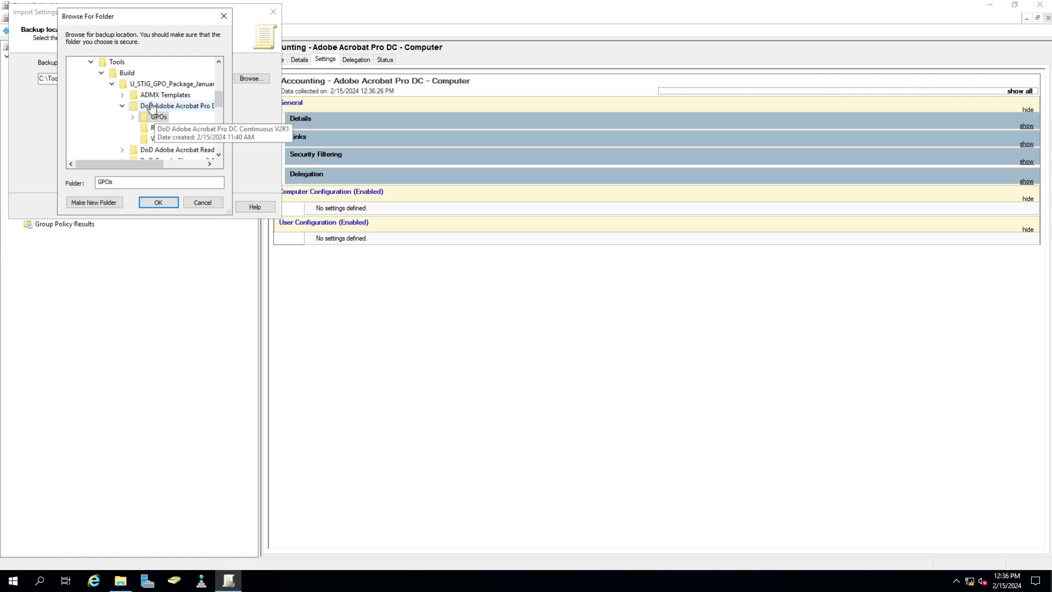
pyautogui.click(178, 105)
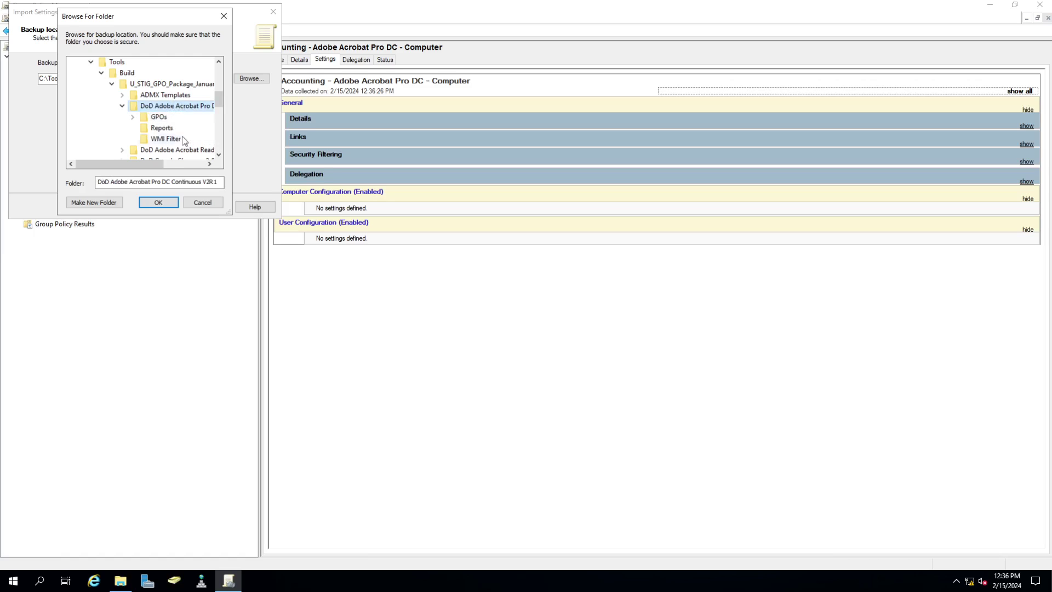
pyautogui.moveTo(152, 167); pyautogui.dragTo(196, 167)
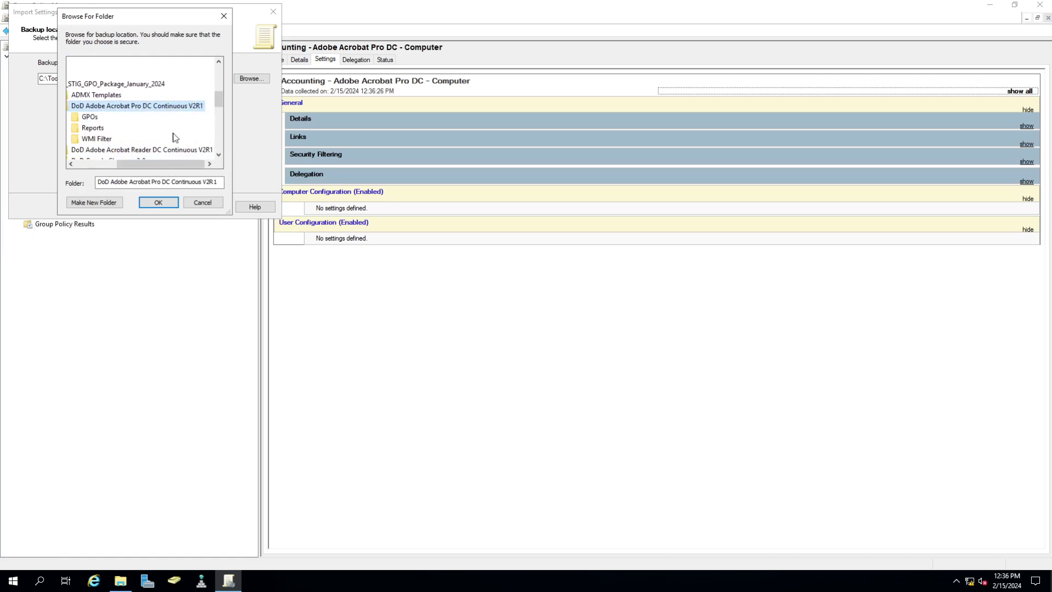
pyautogui.click(88, 118)
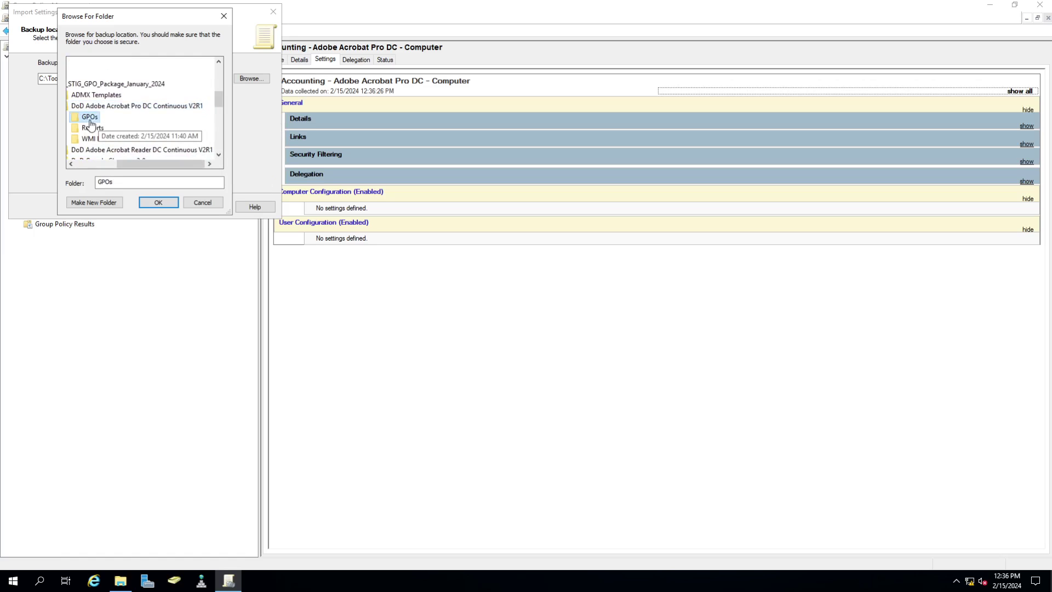
pyautogui.click(159, 203)
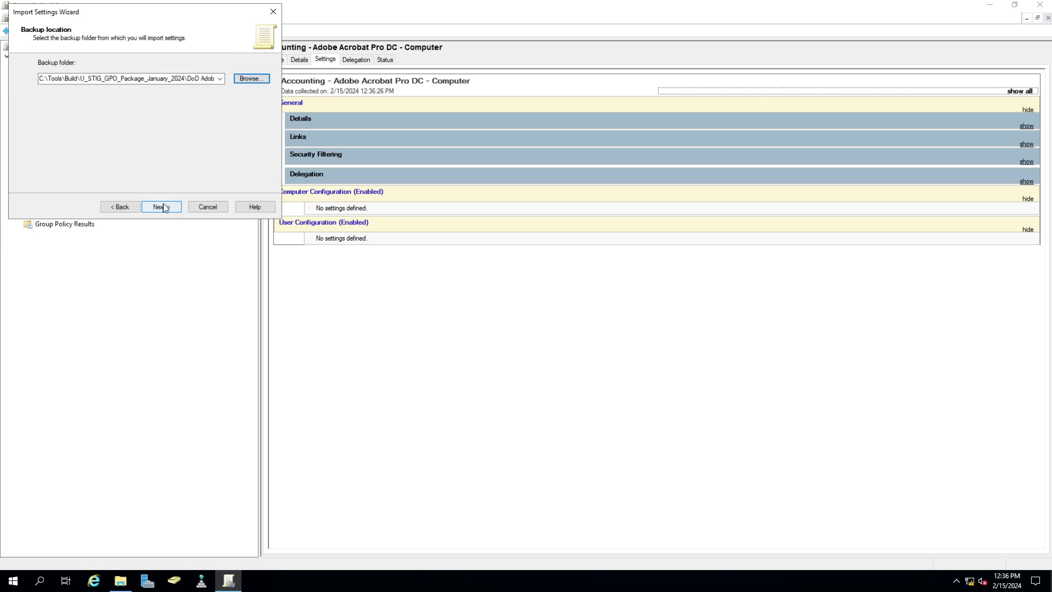
pyautogui.click(161, 207)
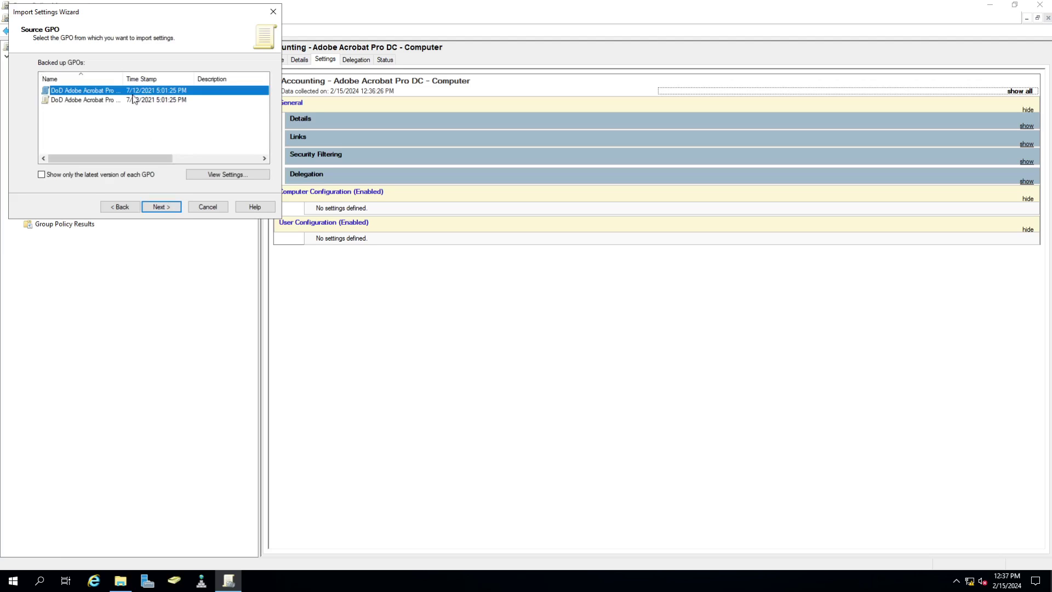
# - Choose the STIG Computer V2R1 backup, finish the import, and close the Succeeded result
pyautogui.doubleClick(124, 84)
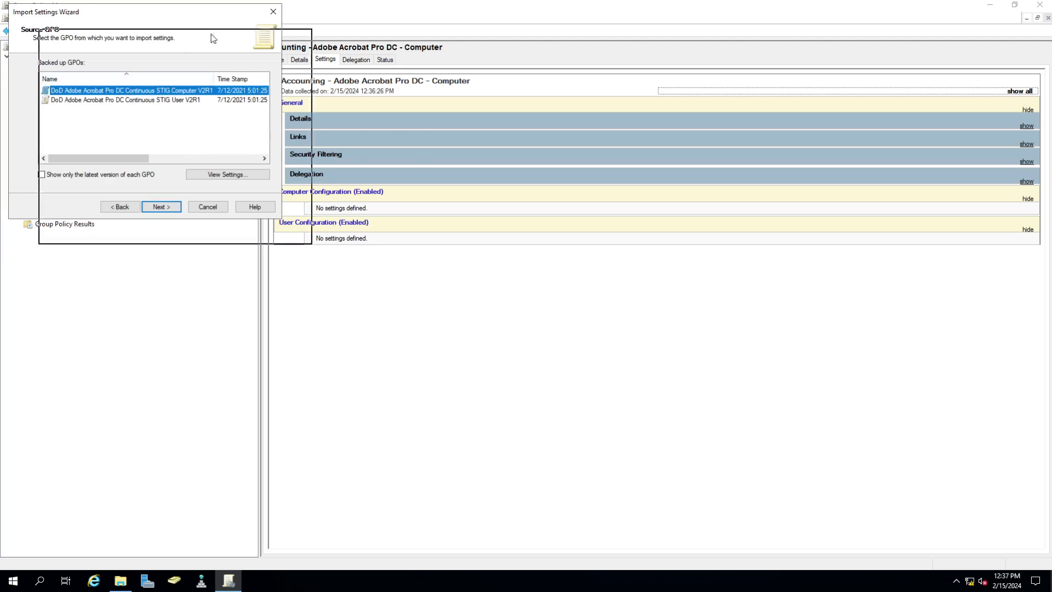
pyautogui.moveTo(135, 14); pyautogui.dragTo(271, 140)
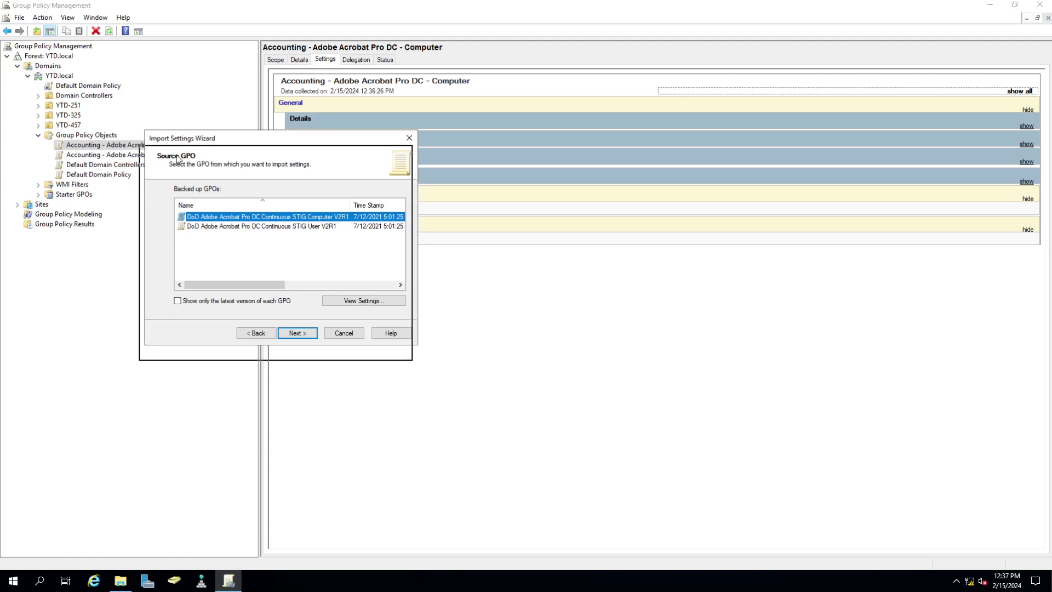
pyautogui.moveTo(176, 159); pyautogui.dragTo(172, 170)
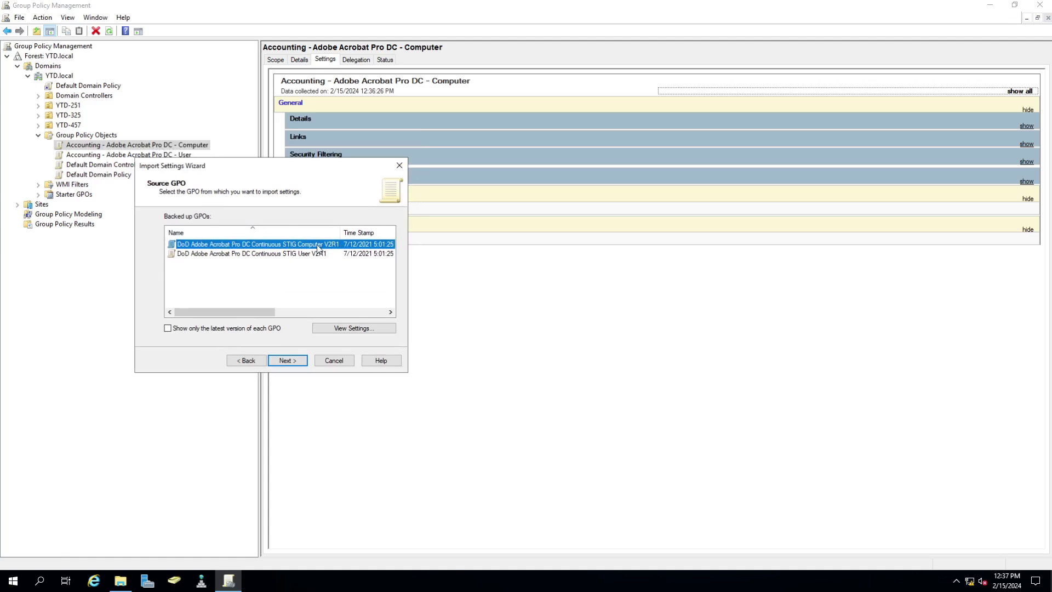
pyautogui.click(298, 360)
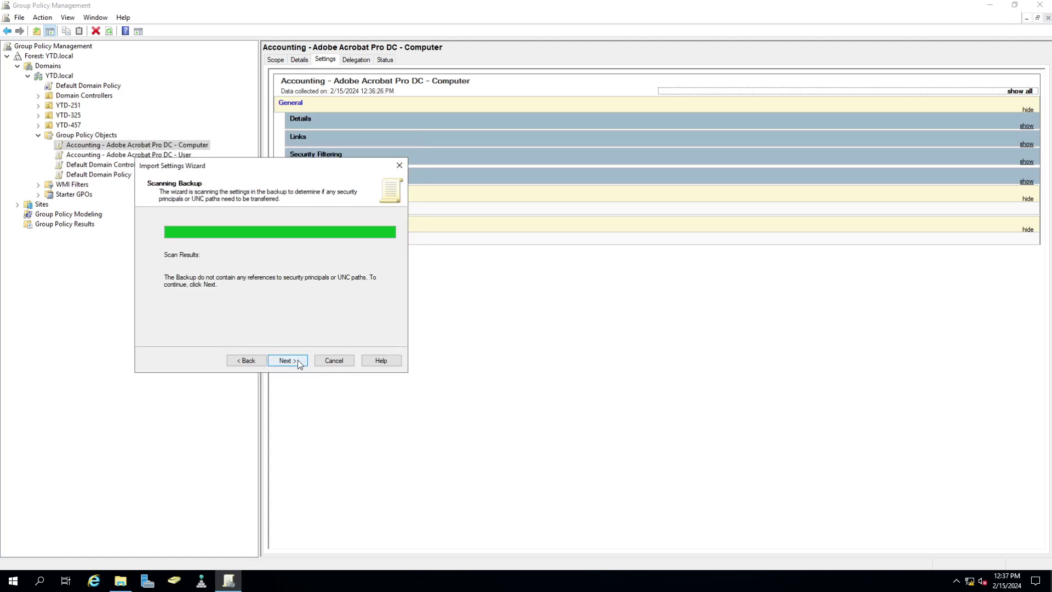
pyautogui.click(298, 359)
pyautogui.click(298, 360)
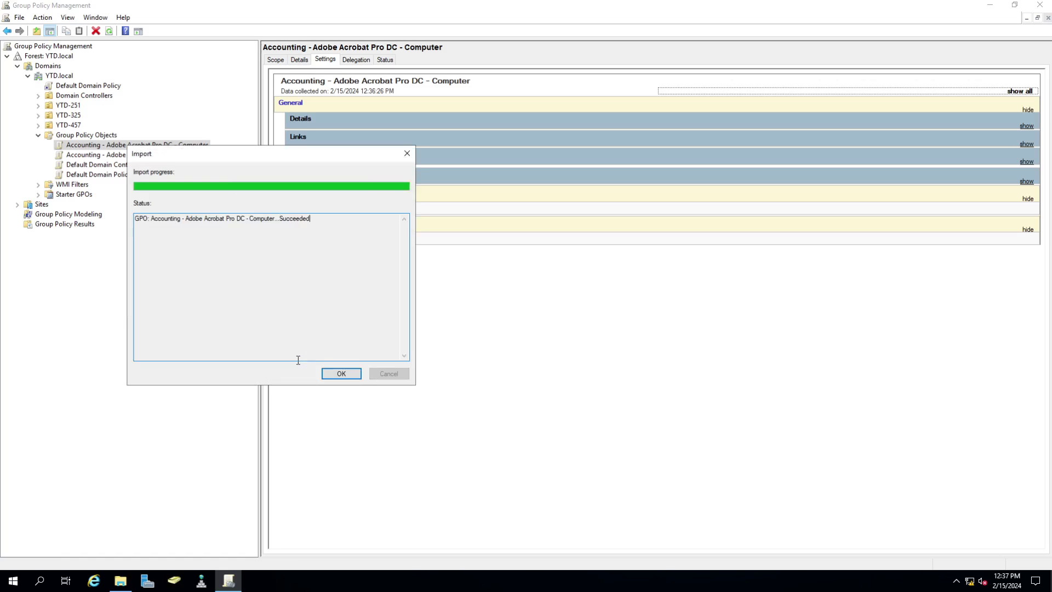
pyautogui.click(339, 373)
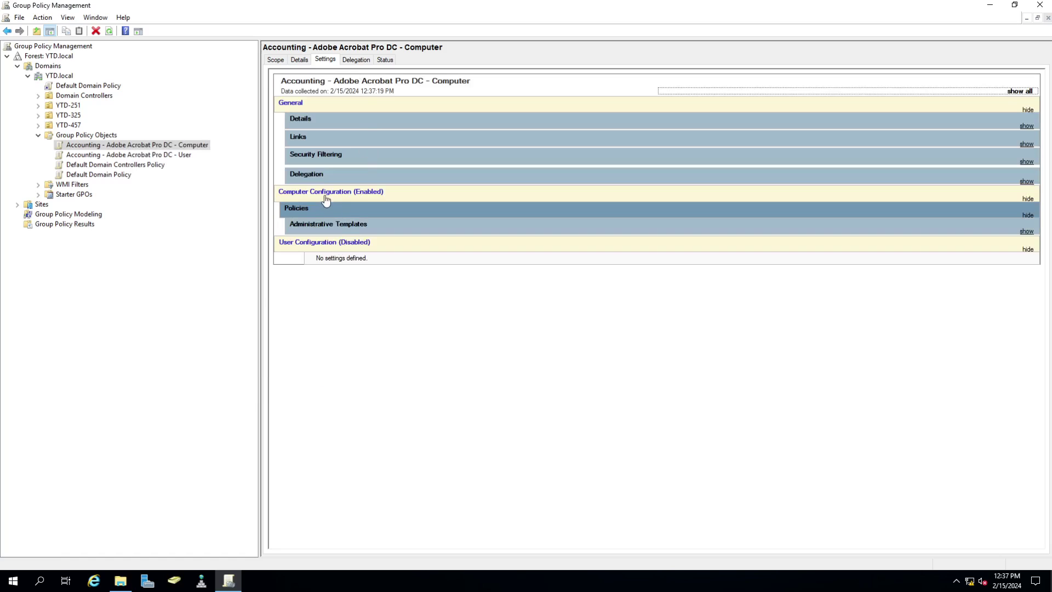
# - Expand all sections of the Computer GPO's report, scroll through the imported Acrobat policies, and return to the top
pyautogui.click(325, 197)
pyautogui.click(325, 198)
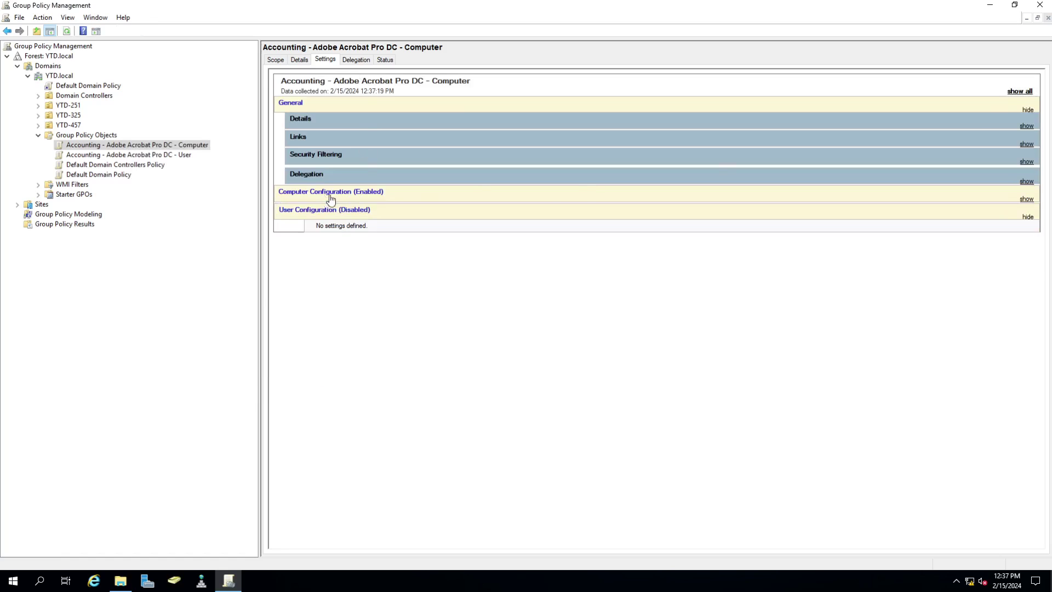
pyautogui.click(1020, 92)
pyautogui.scroll(-10, 647, 241)
pyautogui.scroll(3, 603, 208)
pyautogui.scroll(-3, 572, 169)
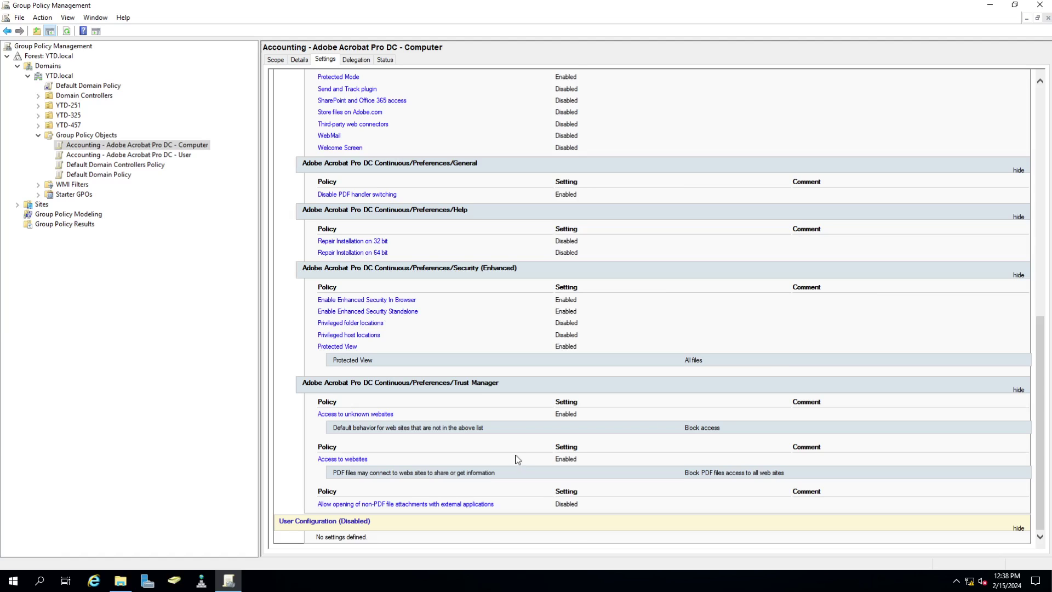
pyautogui.press('Home')
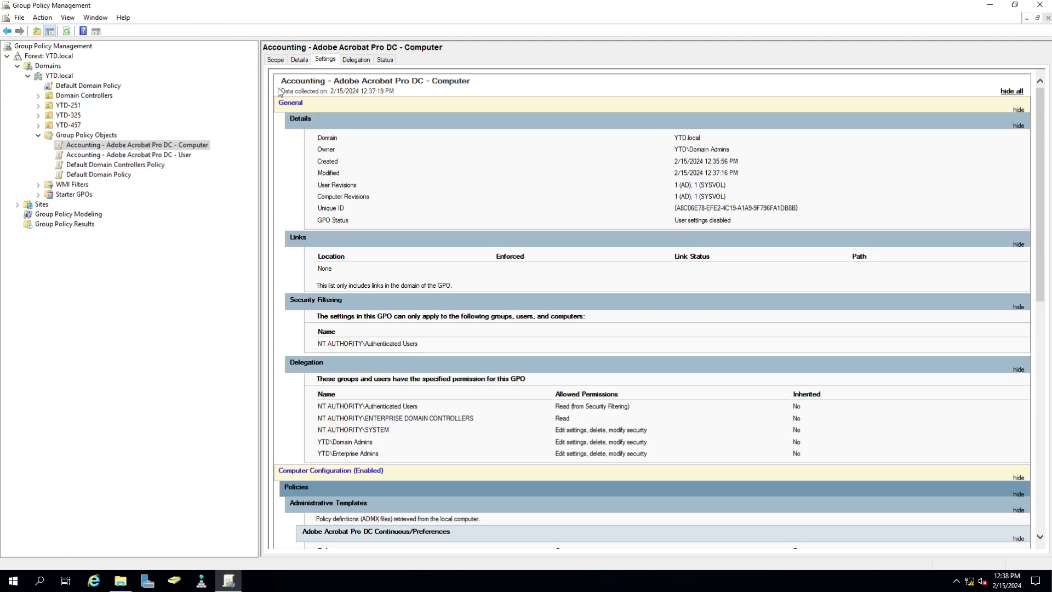
# - Review the Computer GPO's Details, Status and Scope, showing no links and Authenticated Users filtering
pyautogui.click(299, 59)
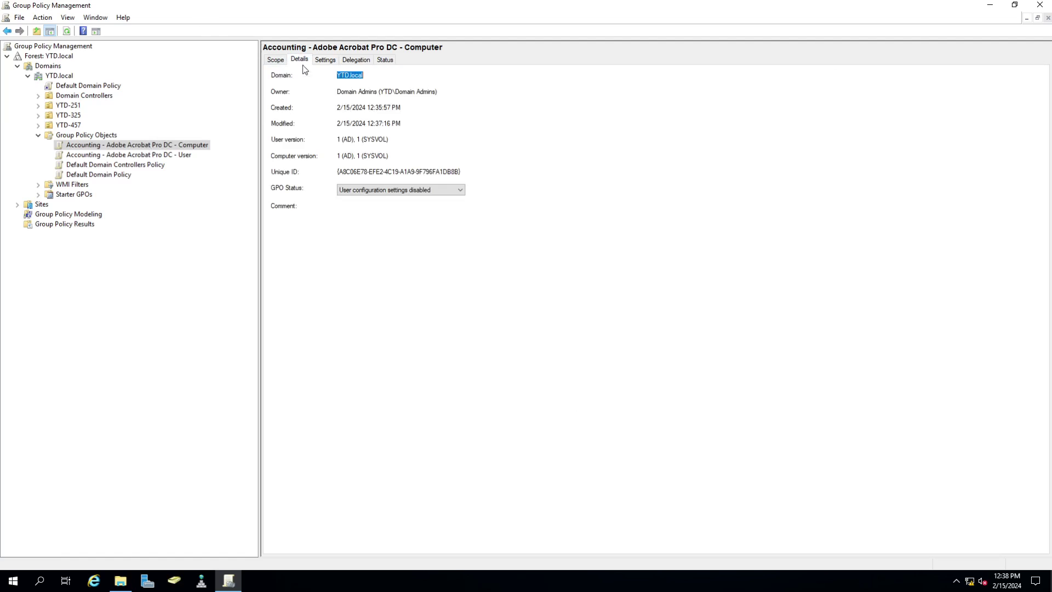
pyautogui.click(380, 60)
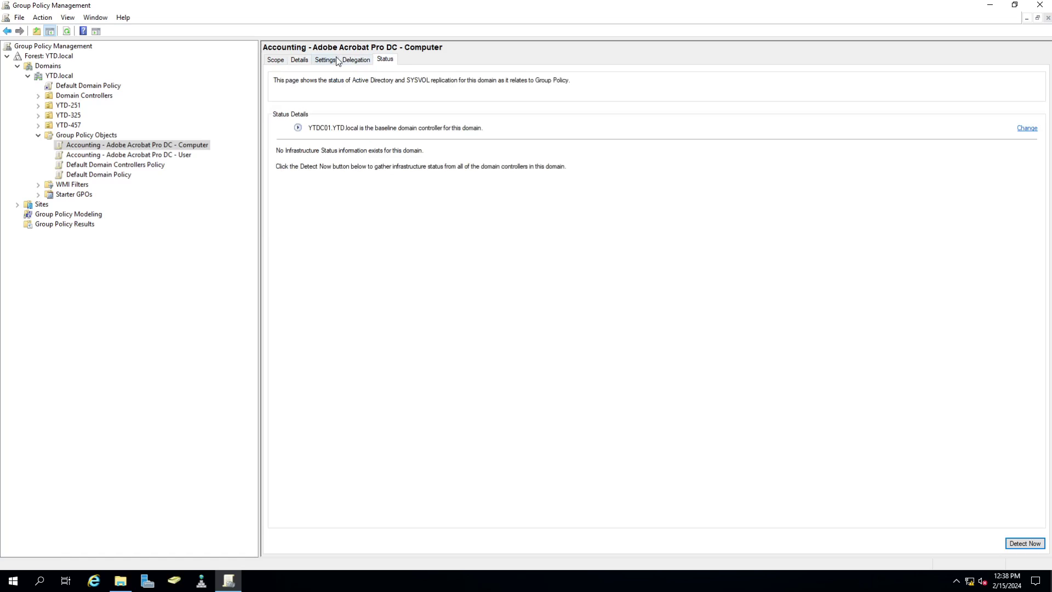
pyautogui.click(277, 58)
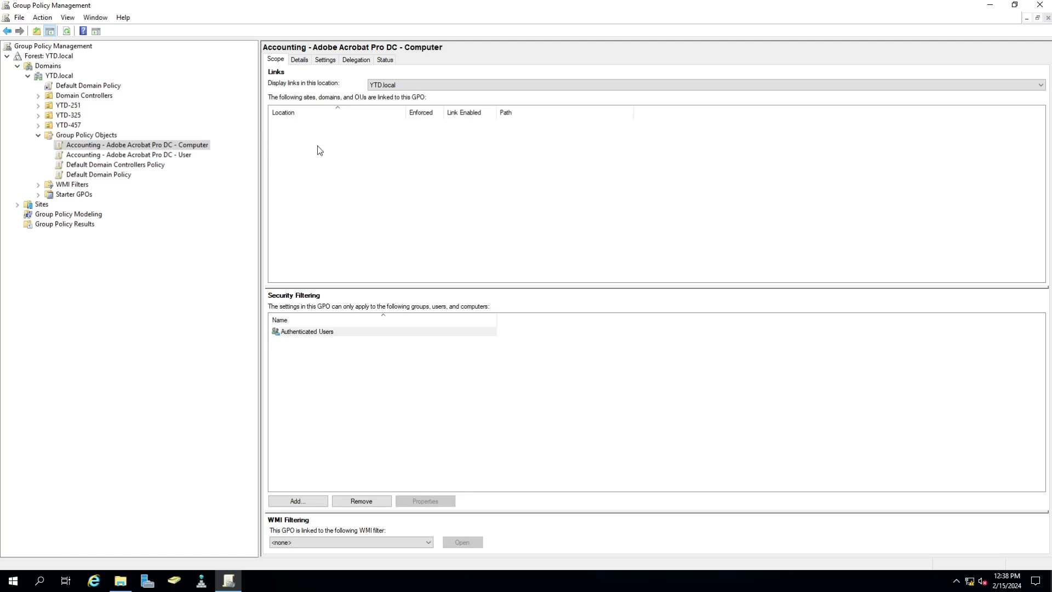
# - Run Import Settings on the Acrobat Pro DC User GPO, choosing the DoD Adobe Acrobat Pro DC Continuous STIG User V2R1 backup
pyautogui.click(153, 158)
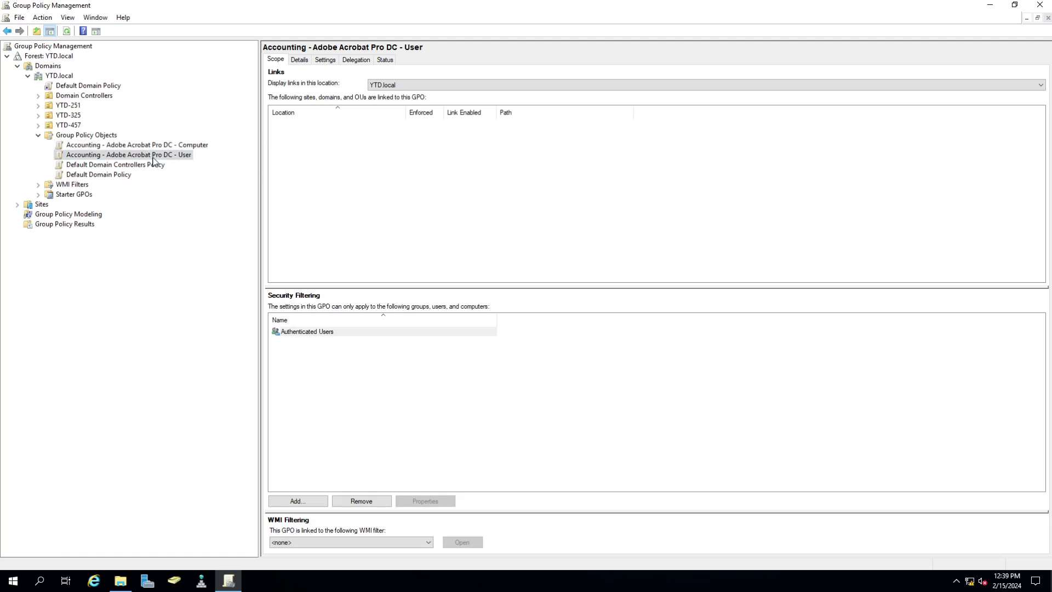
pyautogui.rightClick(153, 157)
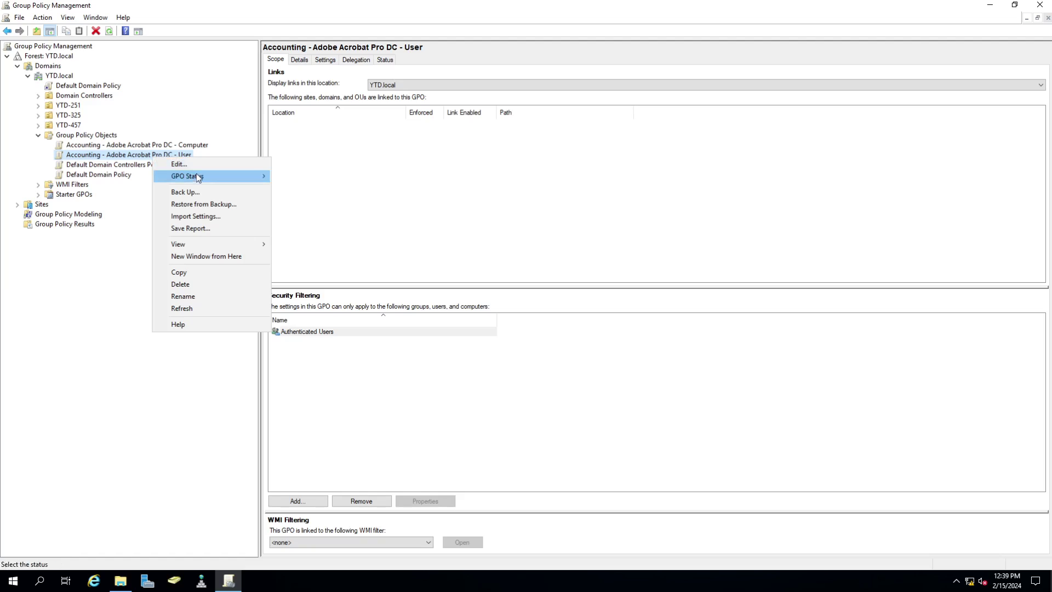
pyautogui.click(209, 217)
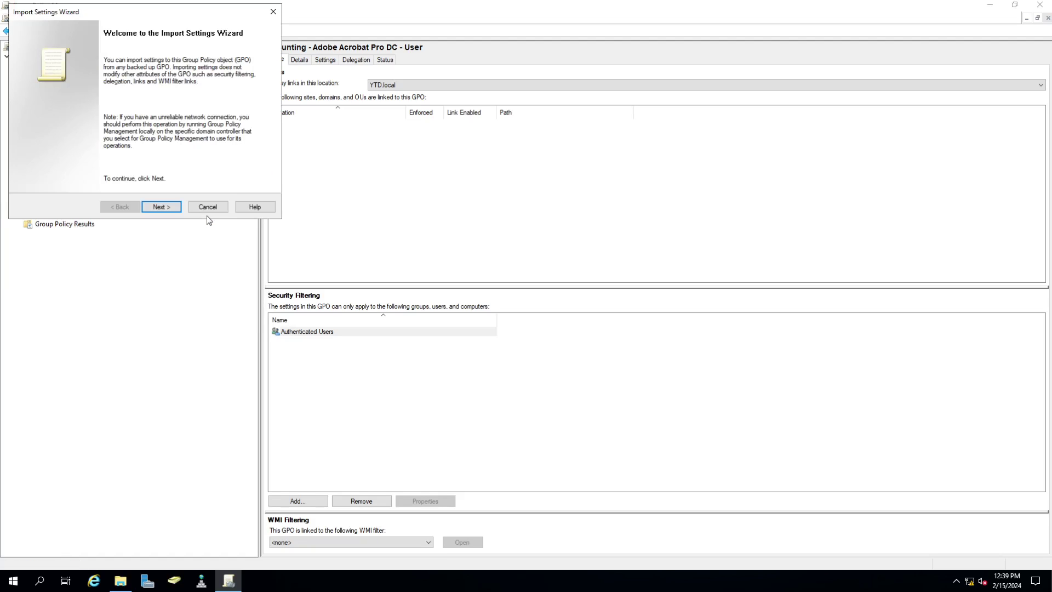
pyautogui.click(174, 207)
pyautogui.click(176, 207)
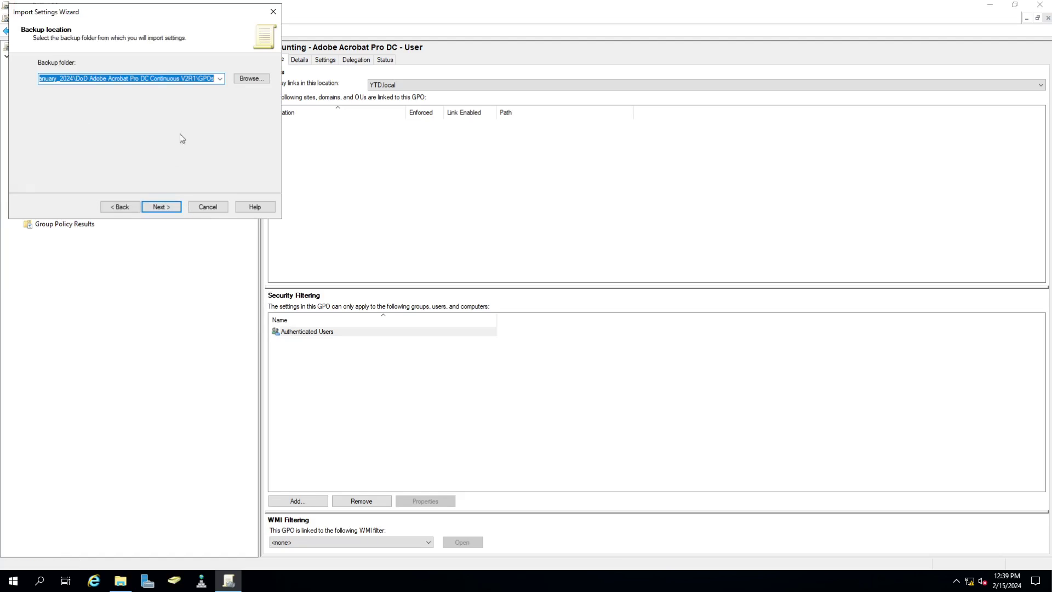
pyautogui.click(161, 208)
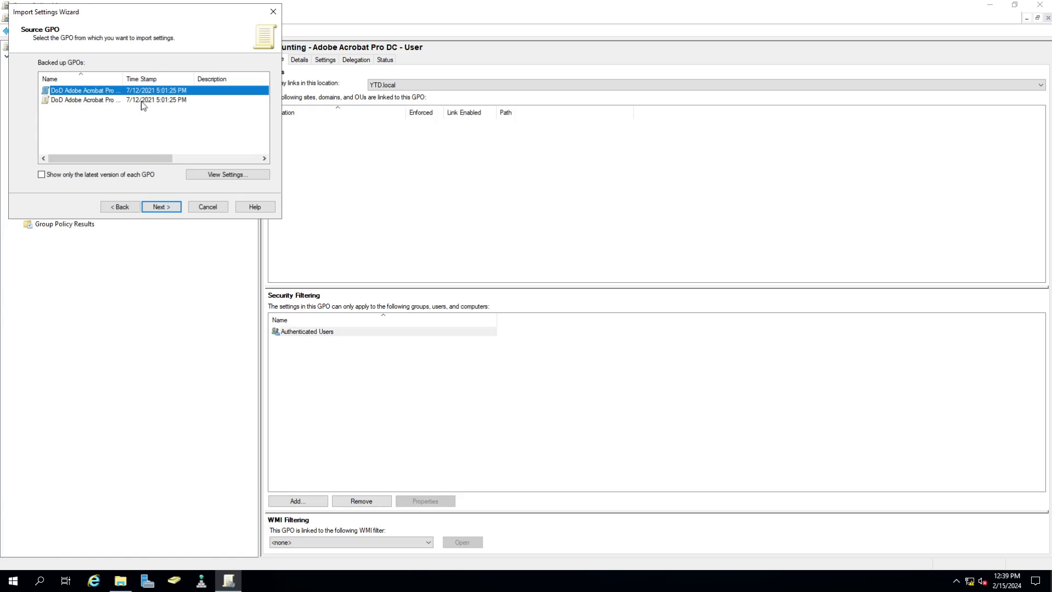
pyautogui.click(127, 100)
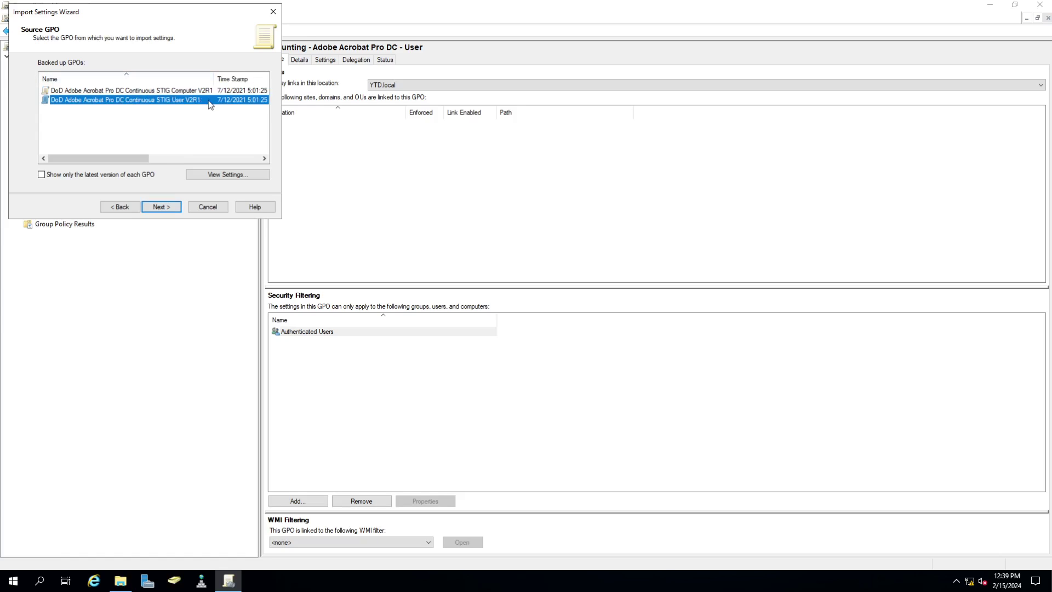
pyautogui.click(167, 209)
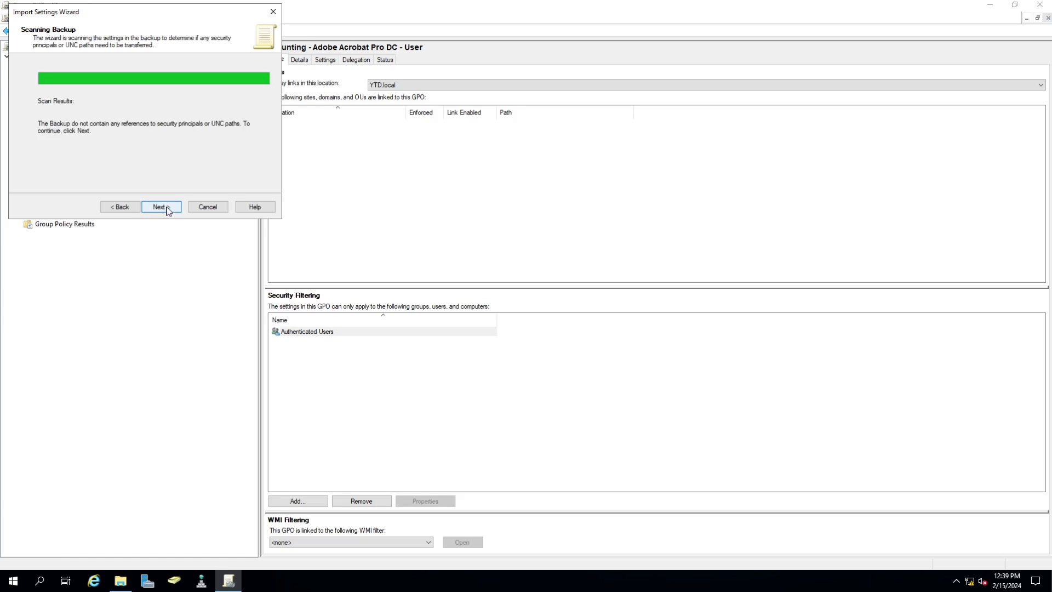
pyautogui.click(167, 209)
pyautogui.click(162, 207)
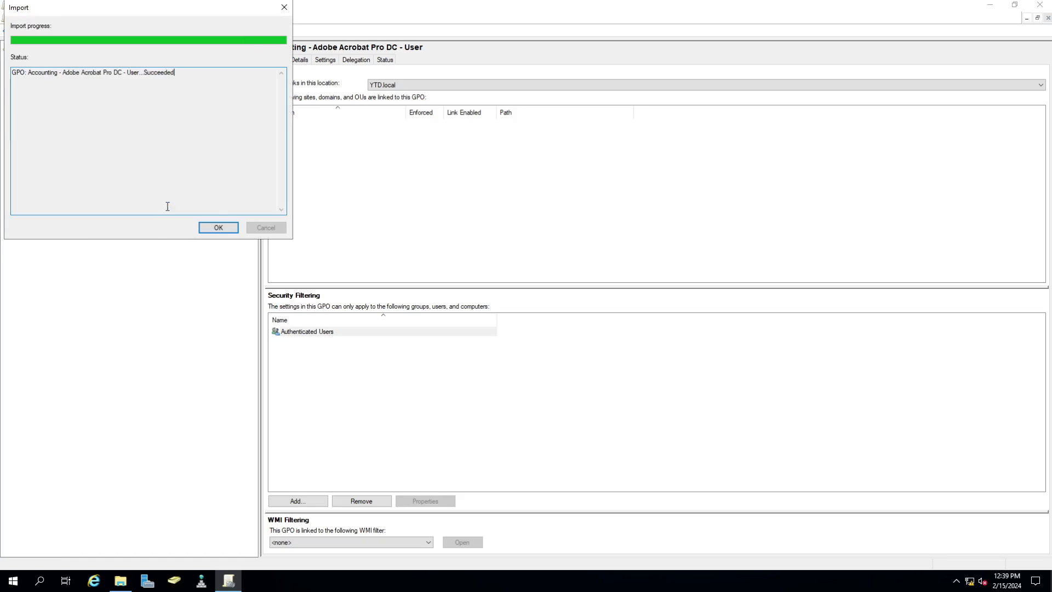
pyautogui.click(209, 228)
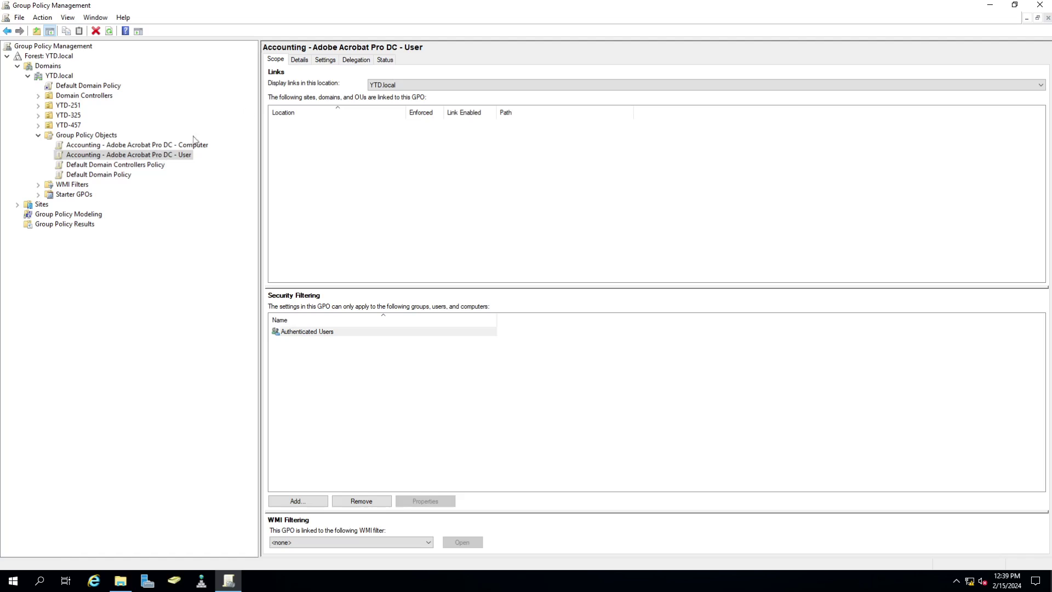
# - Expand the User GPO's full settings report and scroll to its Acrobat user policies like Enable FIPS
pyautogui.click(327, 65)
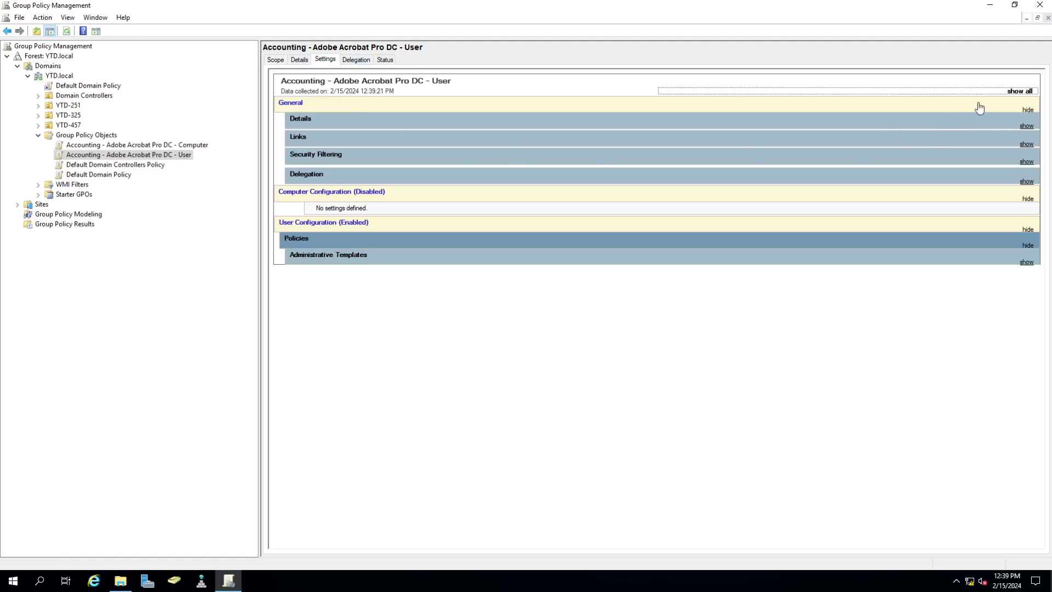
pyautogui.click(1017, 91)
pyautogui.scroll(-3, 564, 349)
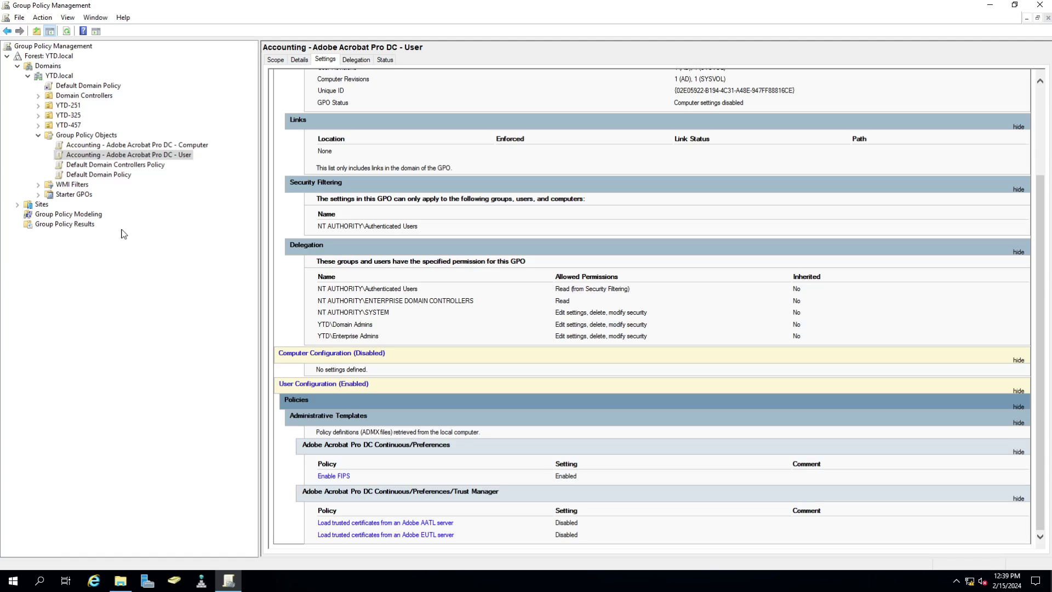
# - Bring the U_STIG_GPO_Package_January_2024 folder window back on screen from the taskbar
pyautogui.click(120, 581)
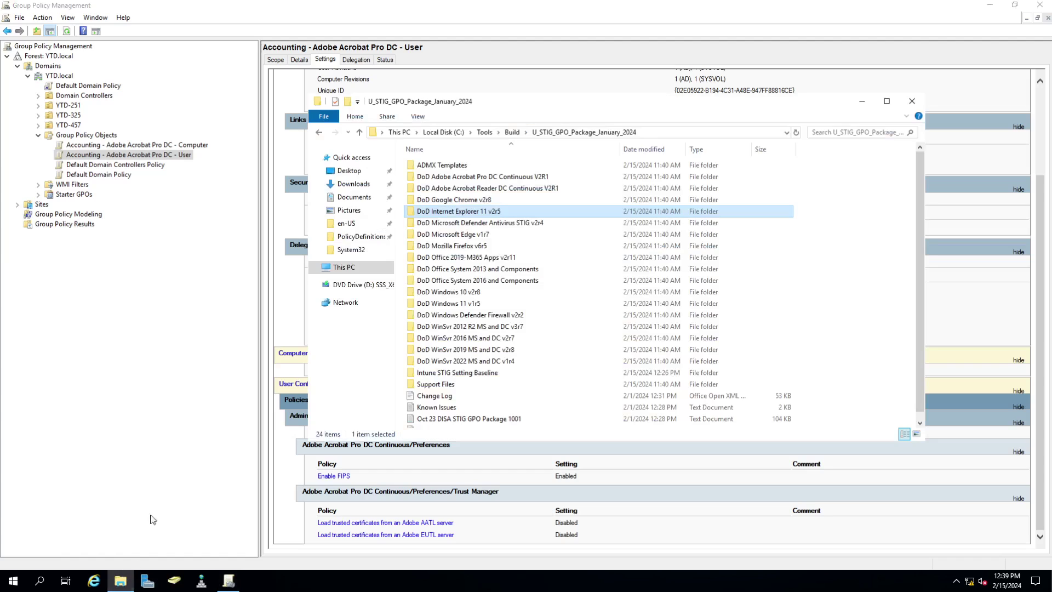